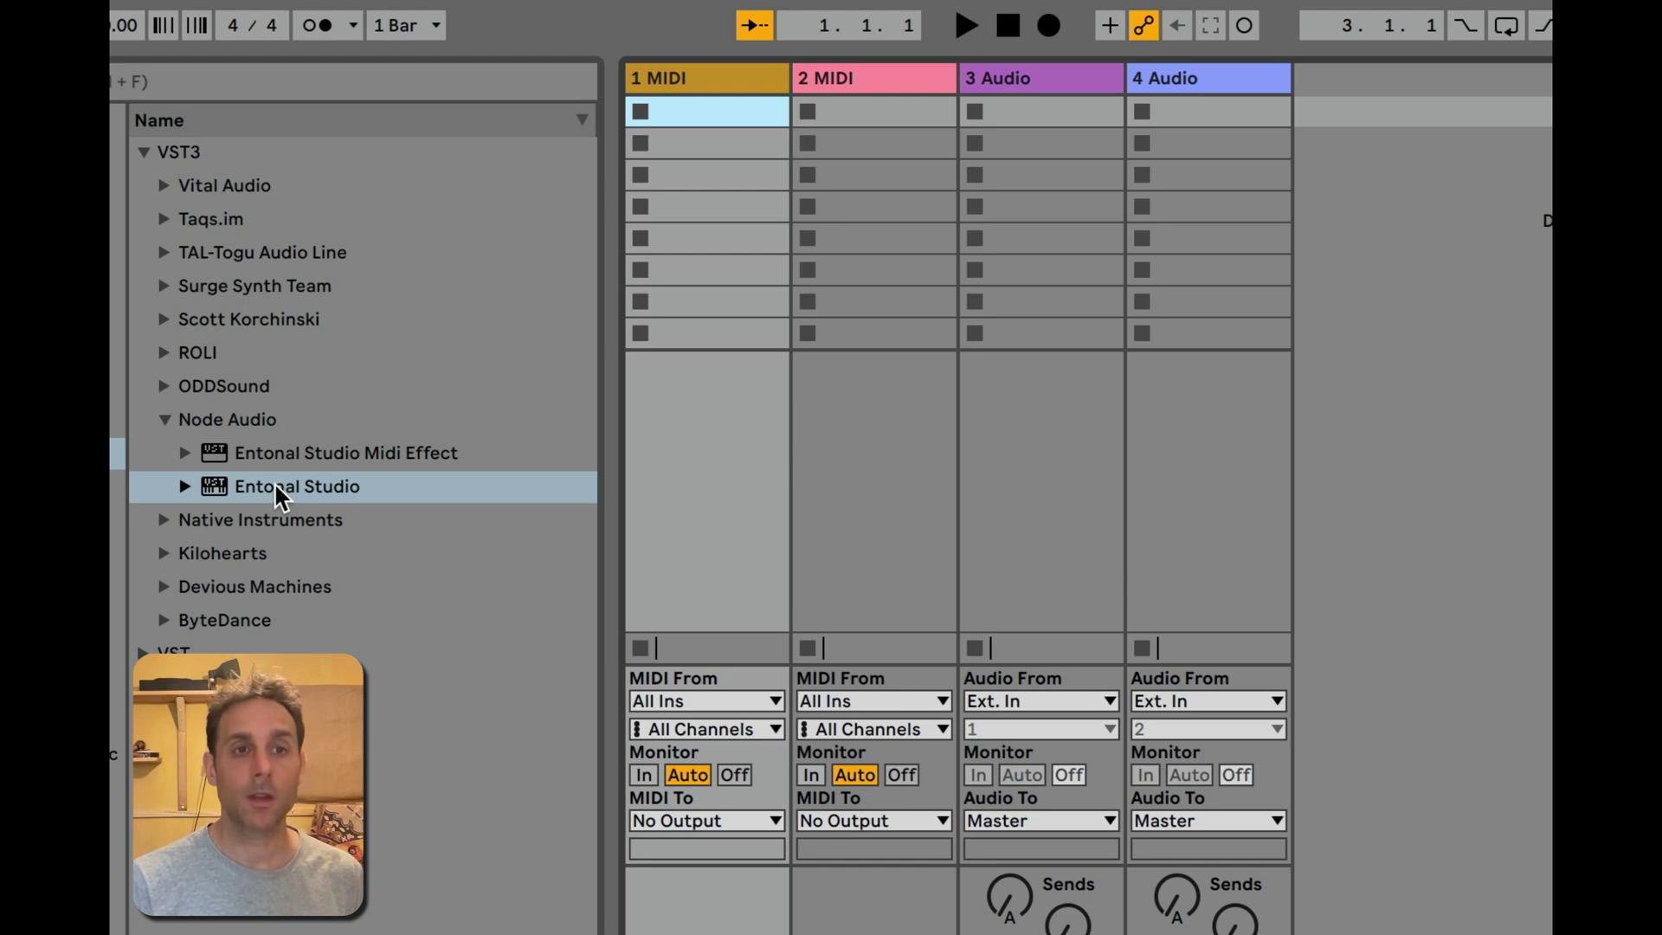
Step: Add Entonal Studio to the 1 MIDI track and enlarge its window to show the 17:19:21:23:25:28:31 scale
{"action": "left_click_drag", "start_coordinate": [274, 481], "coordinate": [623, 114]}
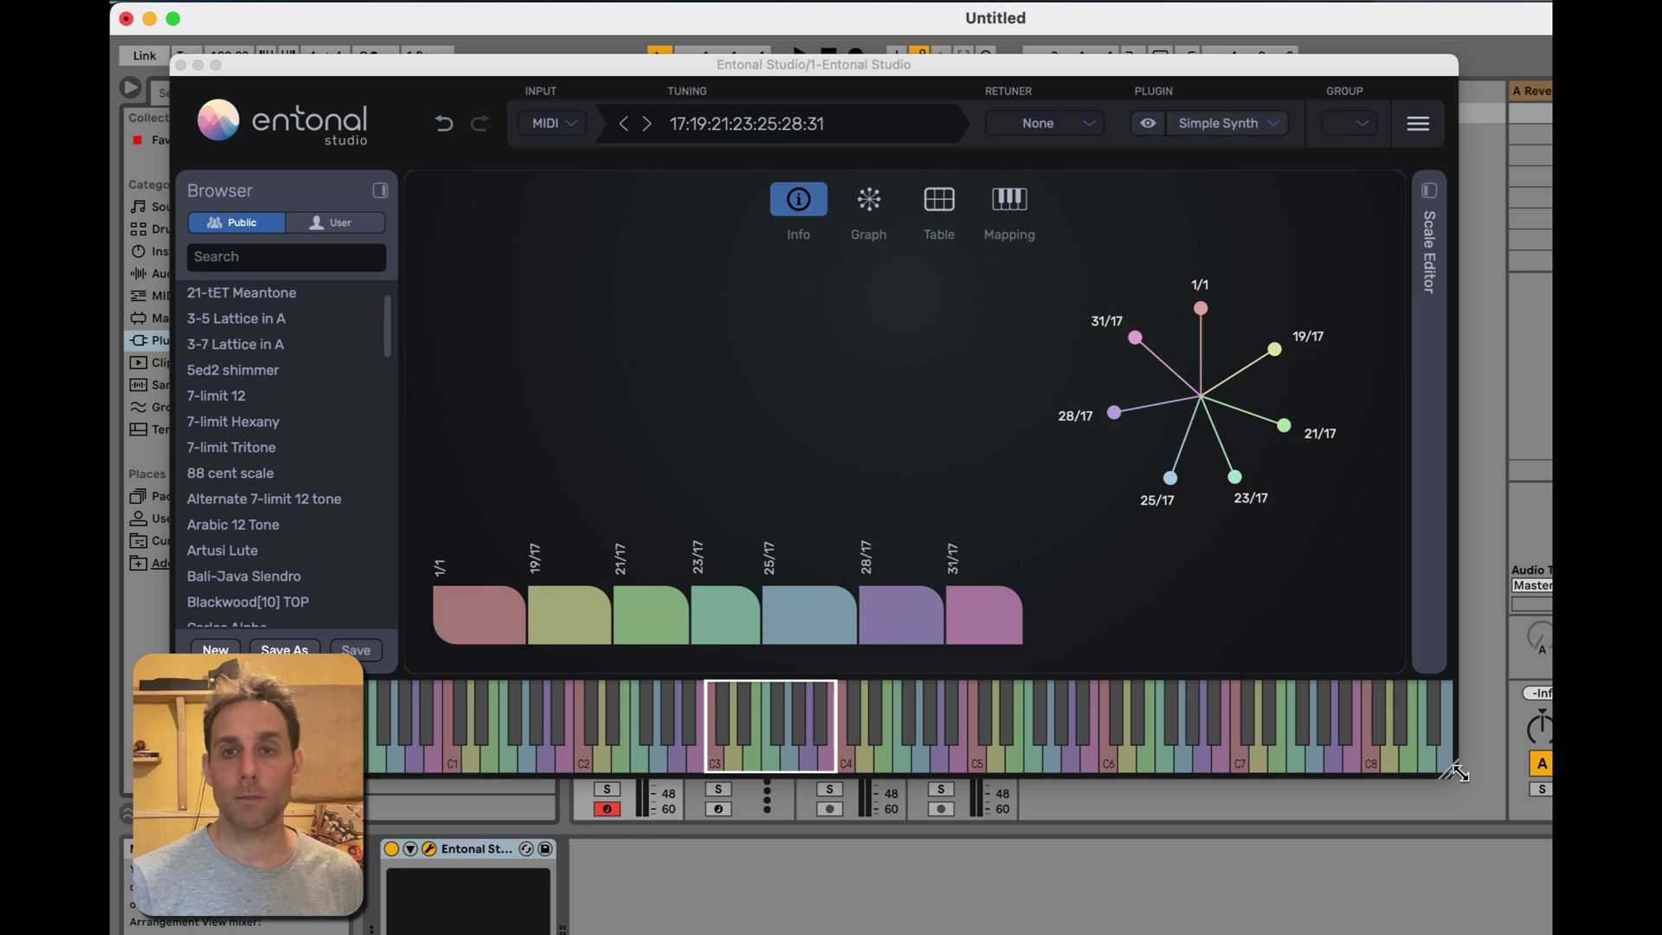
{"action": "left_click_drag", "start_coordinate": [1457, 772], "coordinate": [1517, 883]}
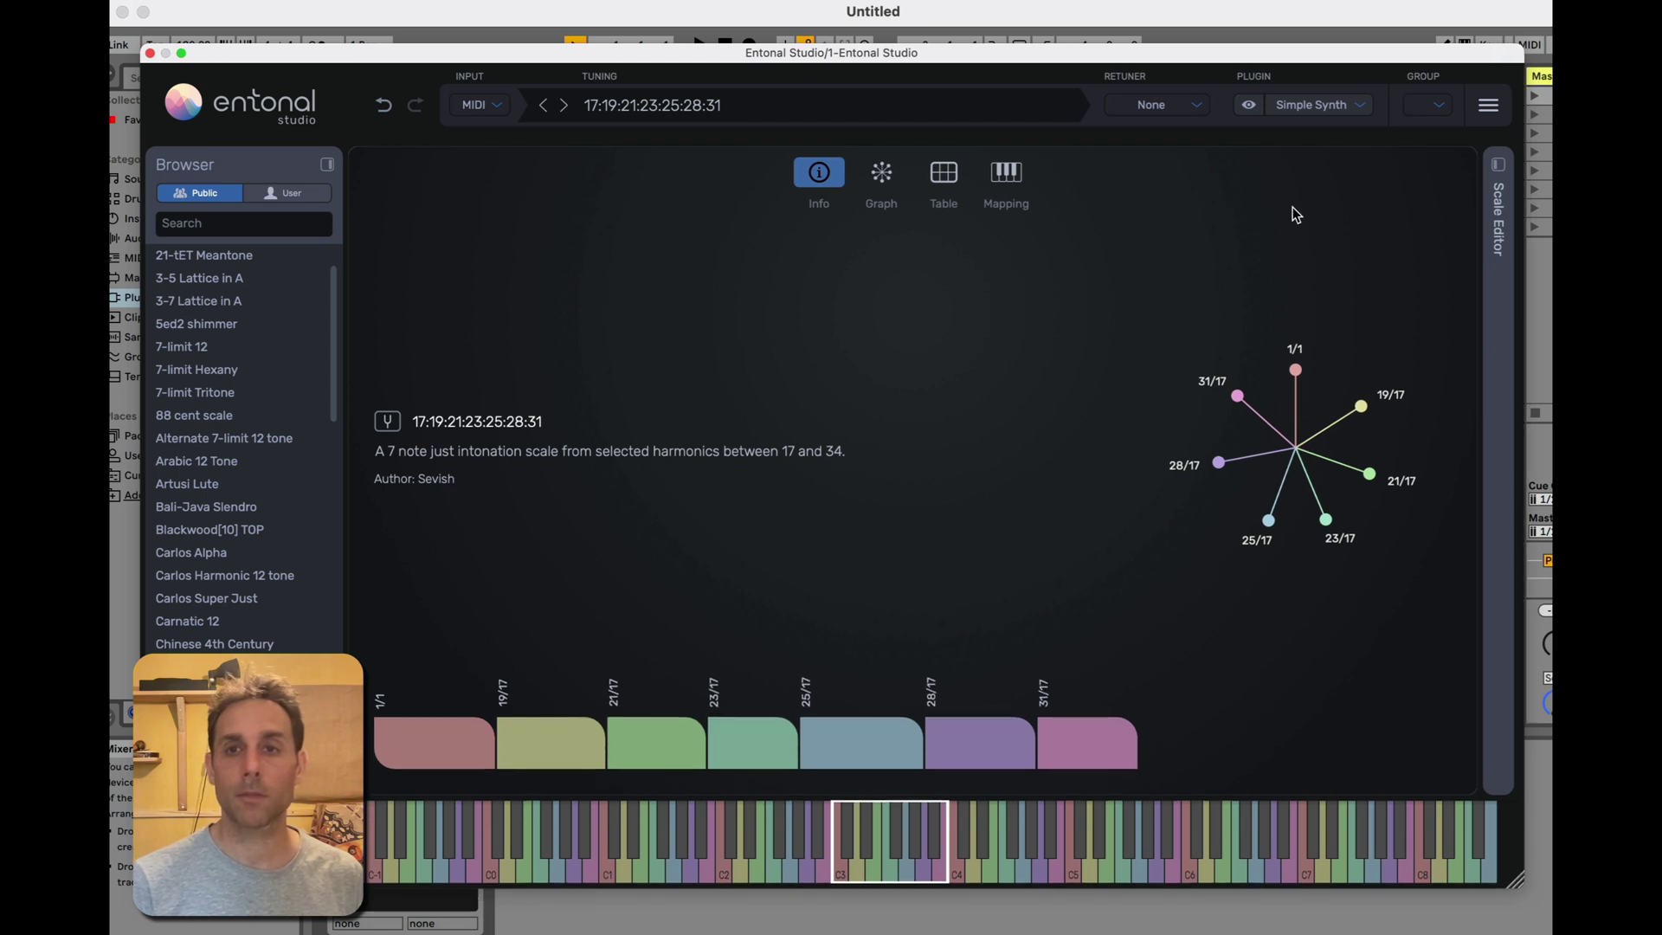
{"action": "left_click", "coordinate": [1366, 107]}
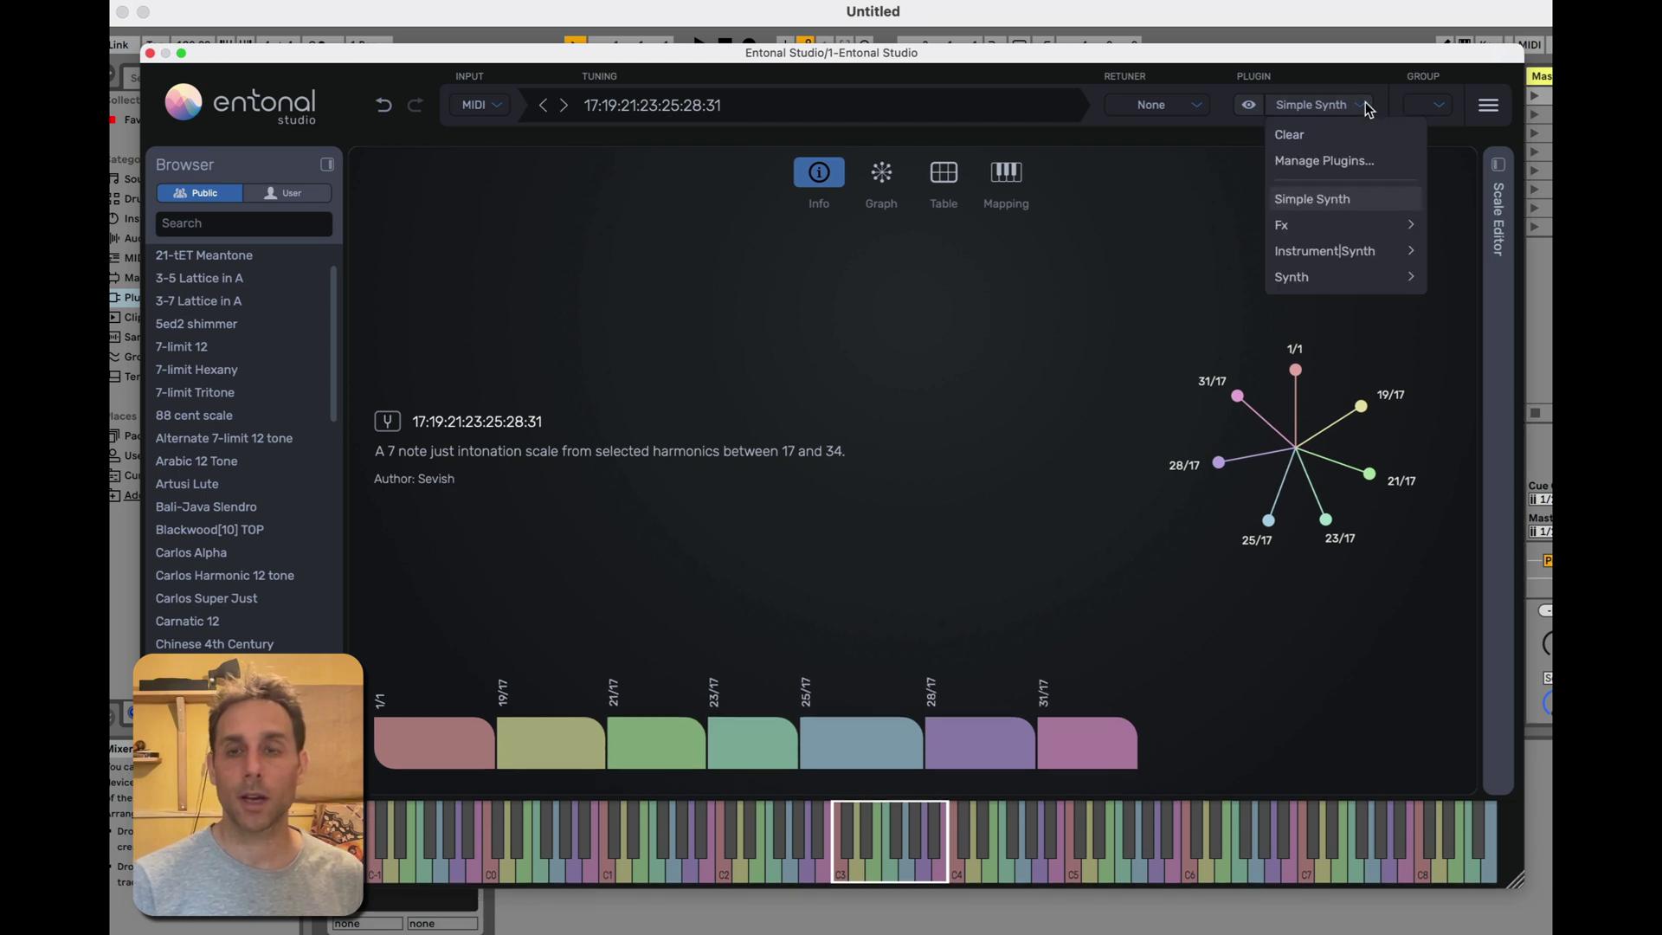
{"action": "mouse_move", "coordinate": [1295, 275]}
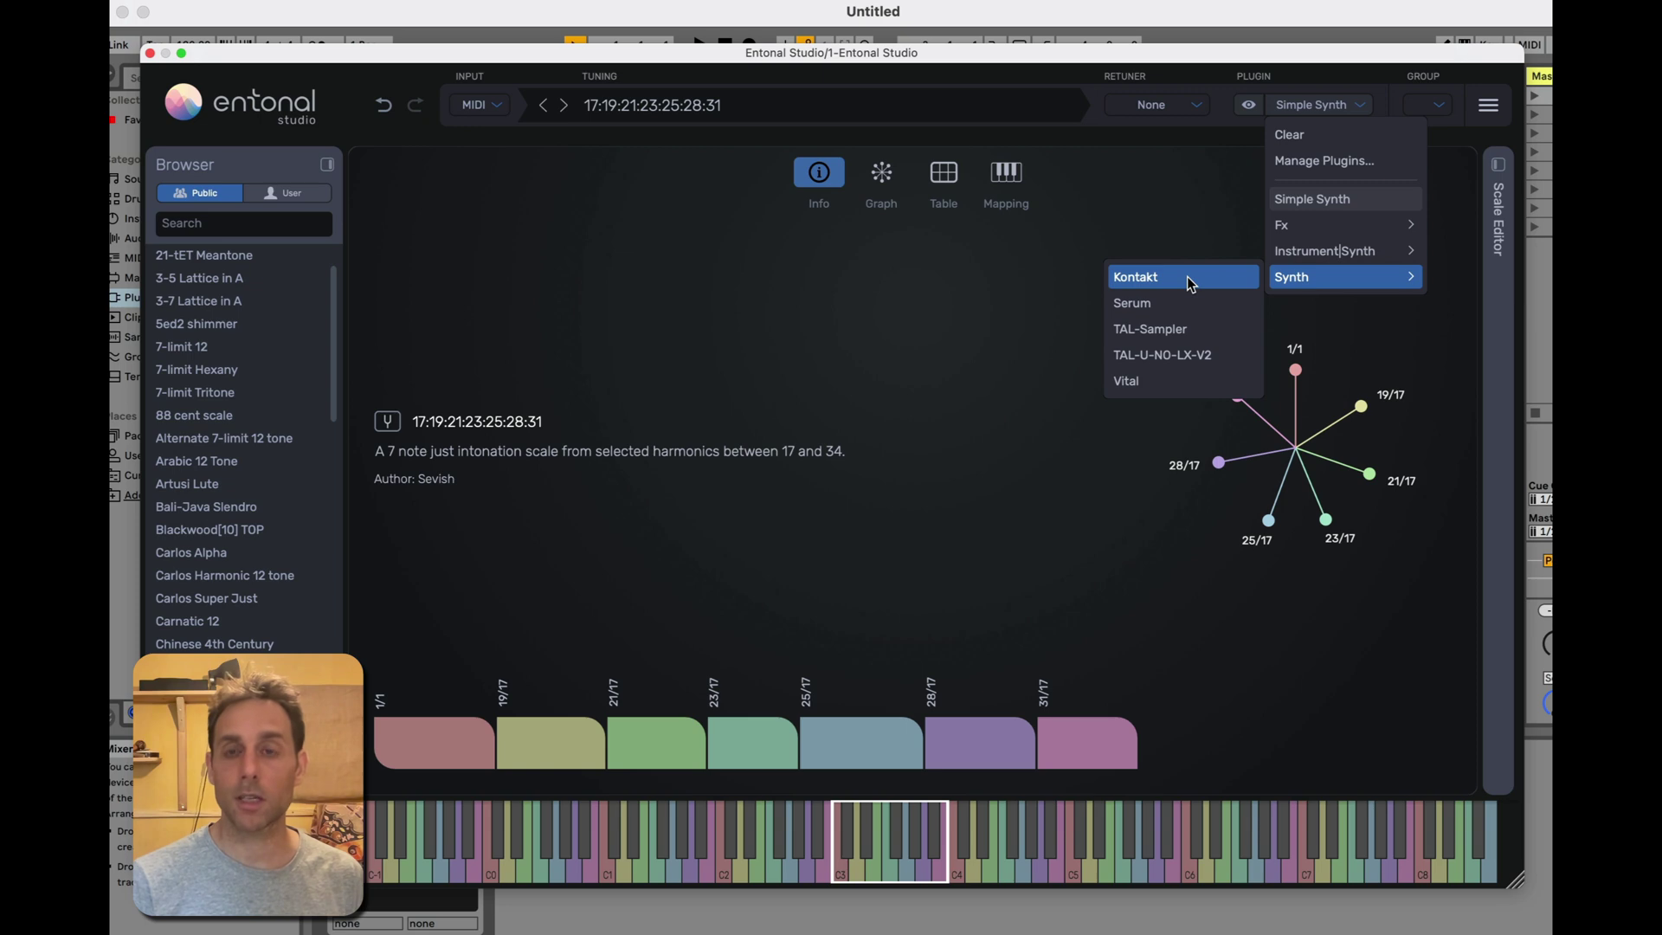
{"action": "left_click", "coordinate": [1353, 161]}
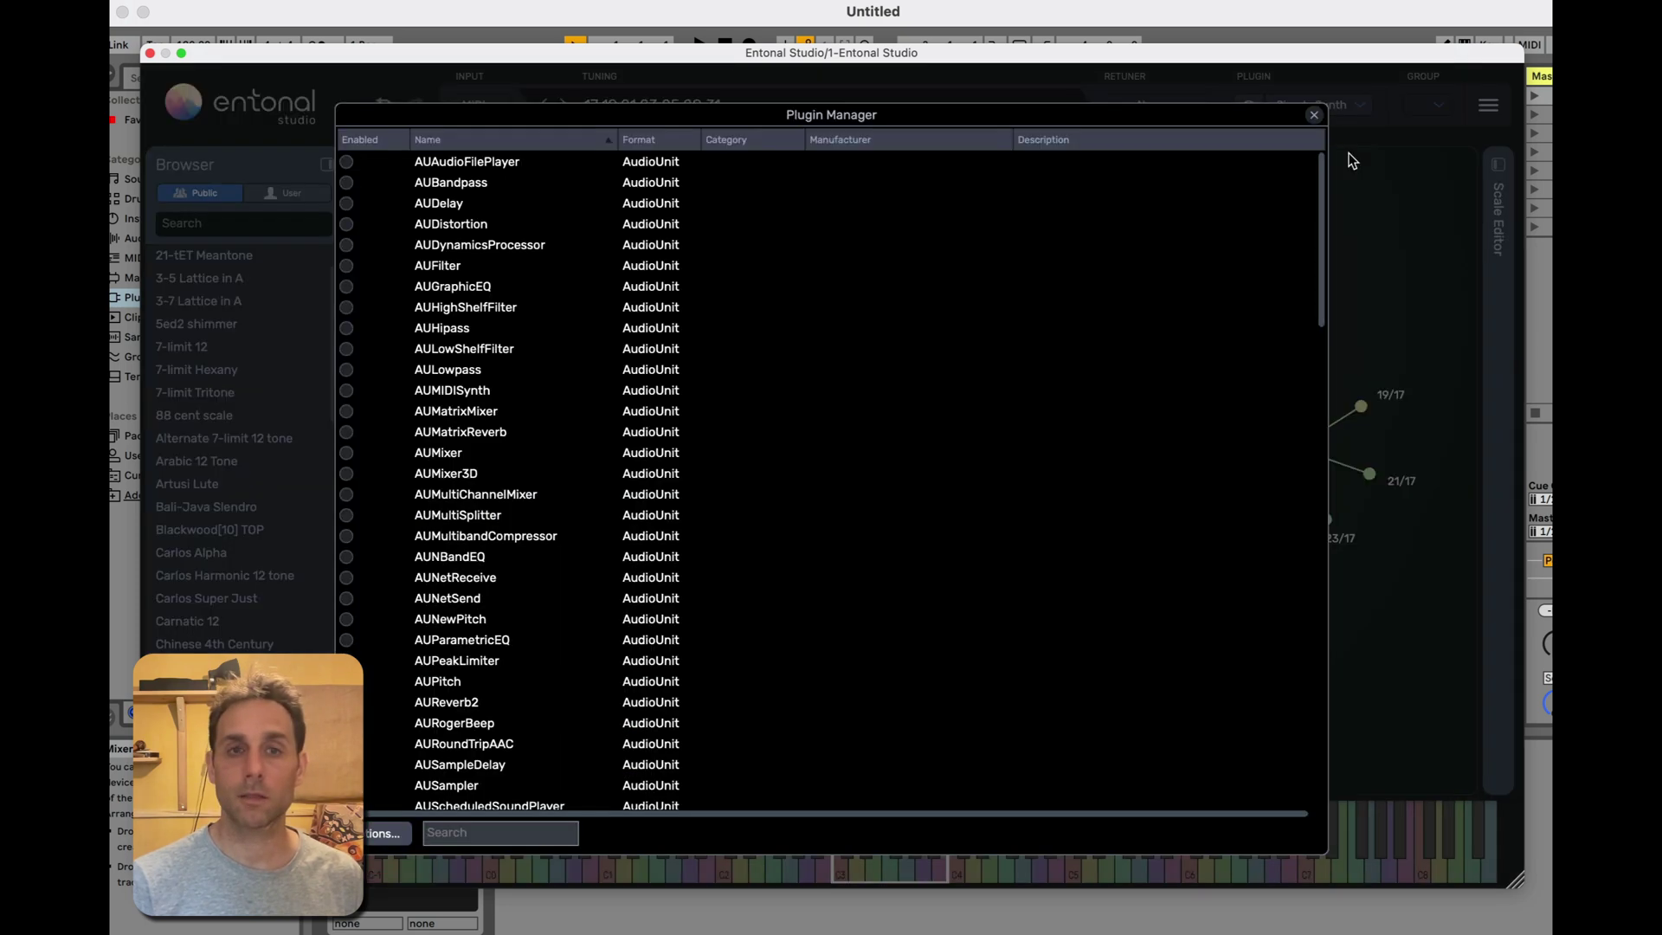
{"action": "left_click", "coordinate": [478, 834]}
{"action": "type", "text": "konta"}
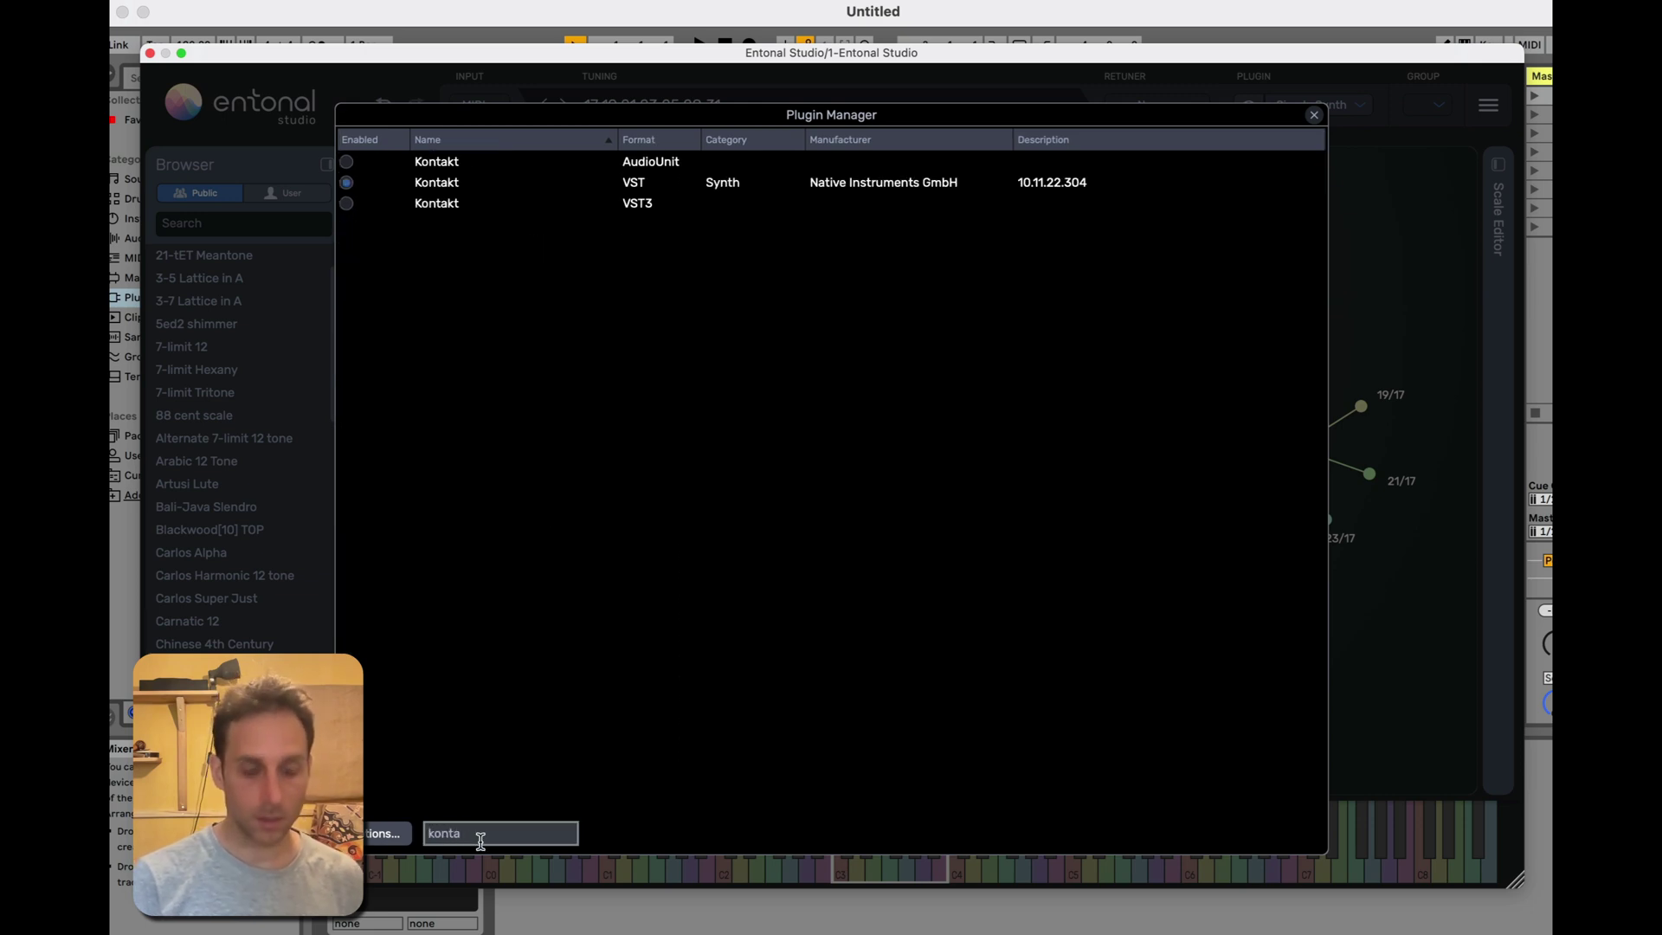
{"action": "type", "text": "kt"}
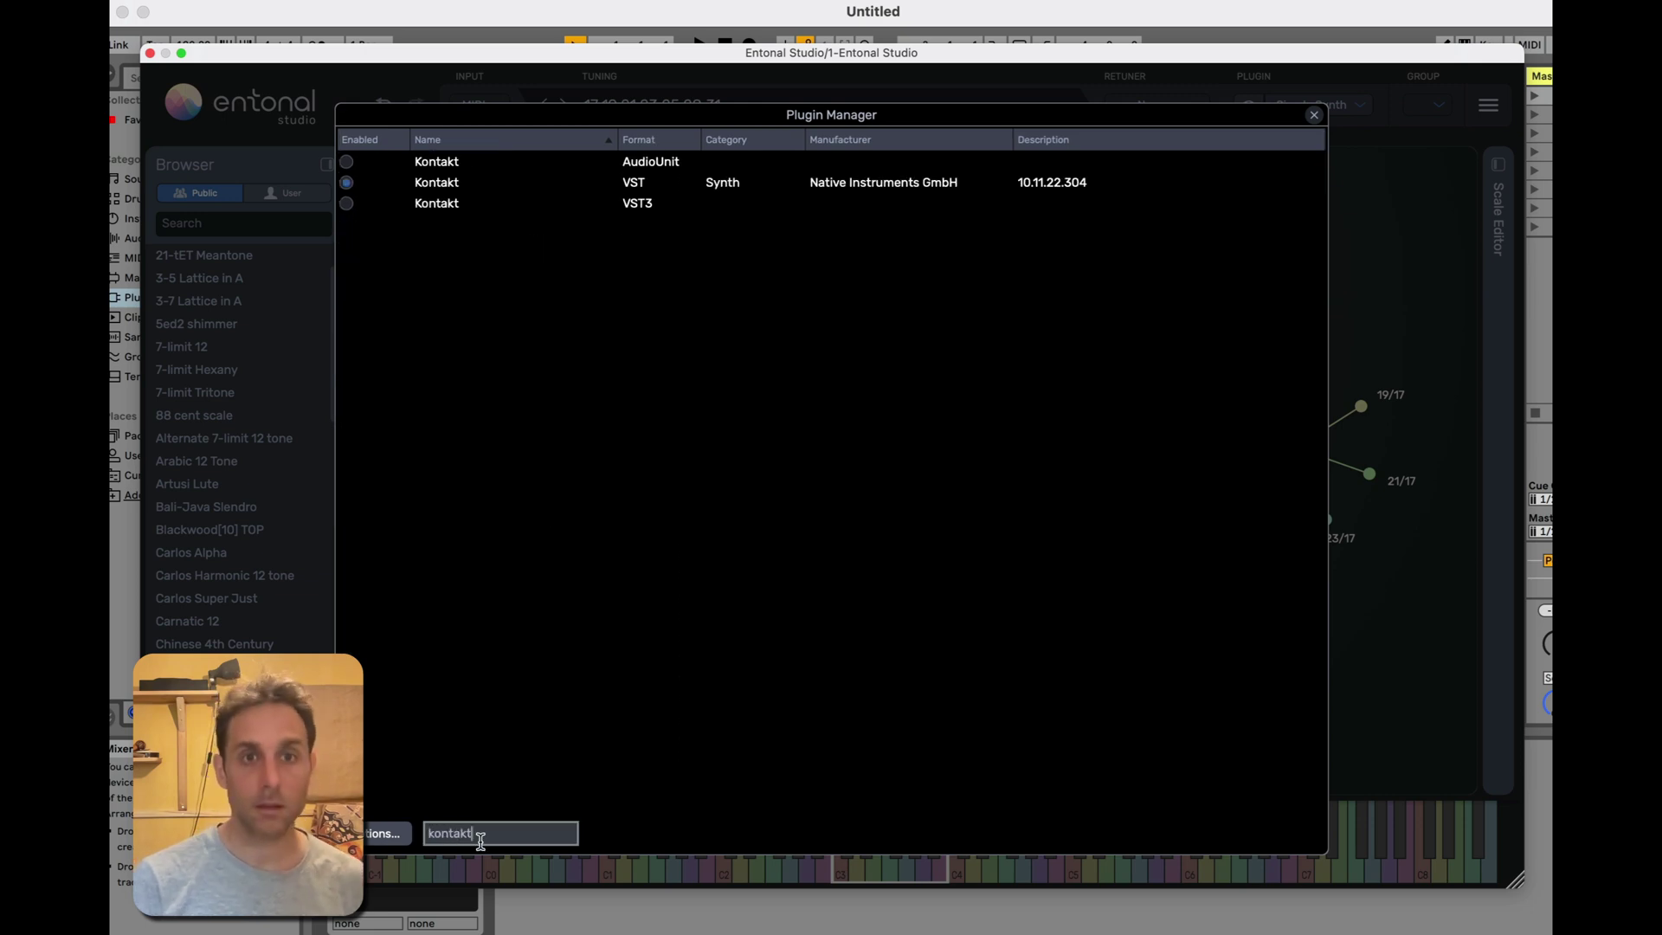
{"action": "left_click", "coordinate": [469, 185]}
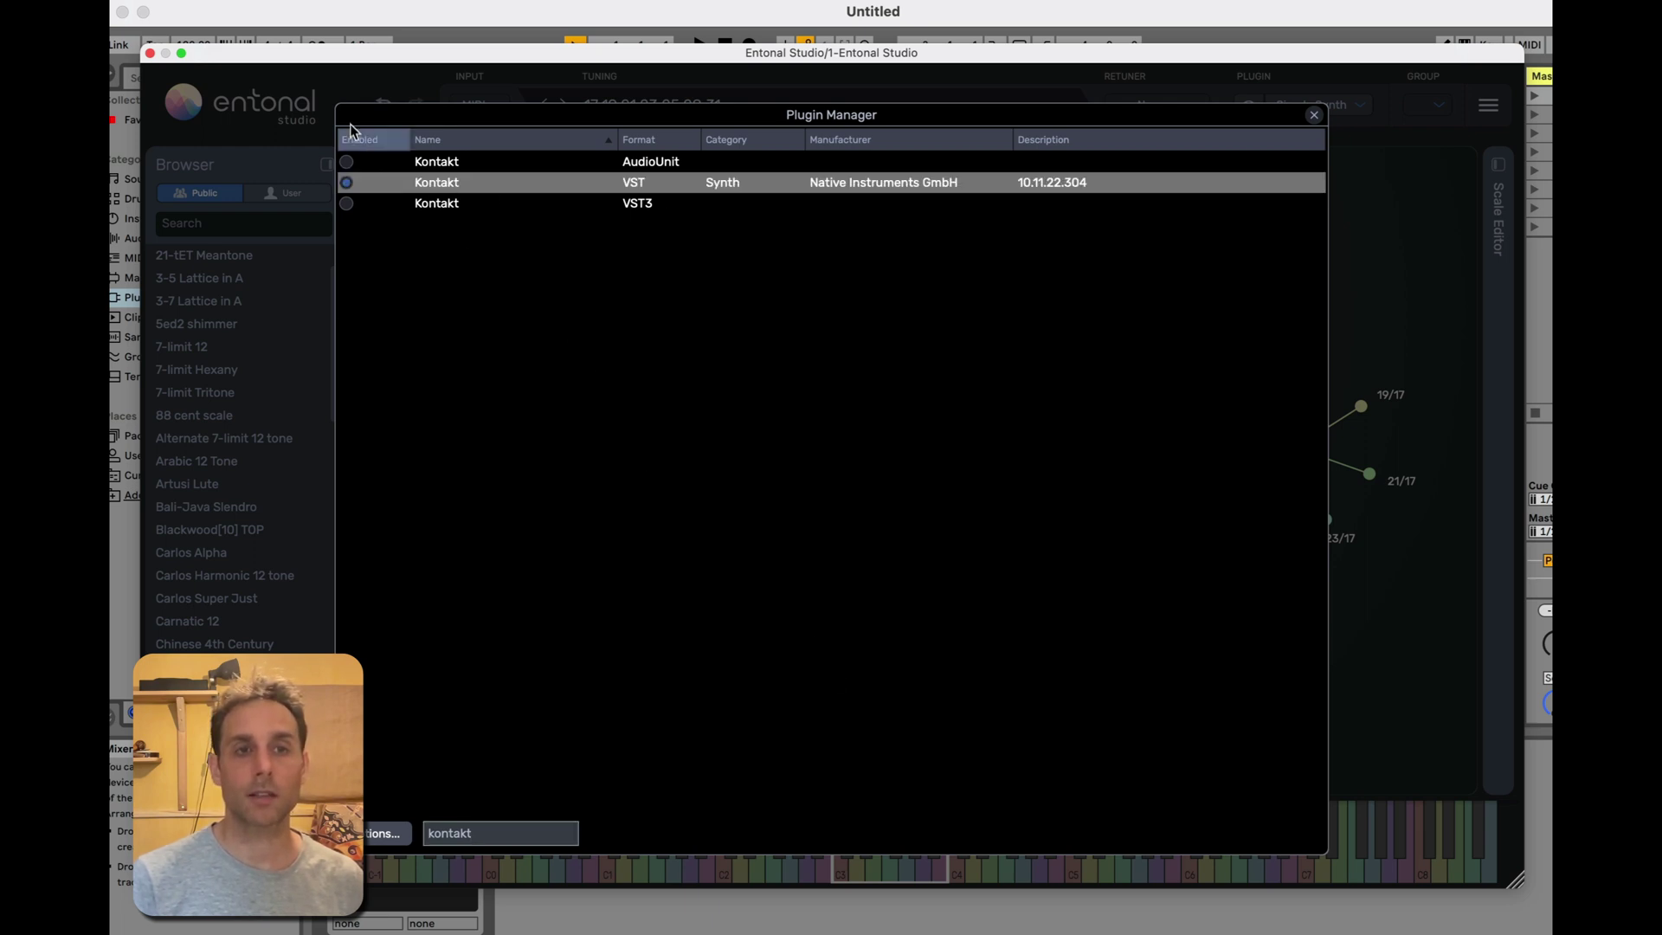
Step: Host Kontakt in place of Simple Synth and list its Factory Selection instruments
{"action": "left_click", "coordinate": [1314, 114]}
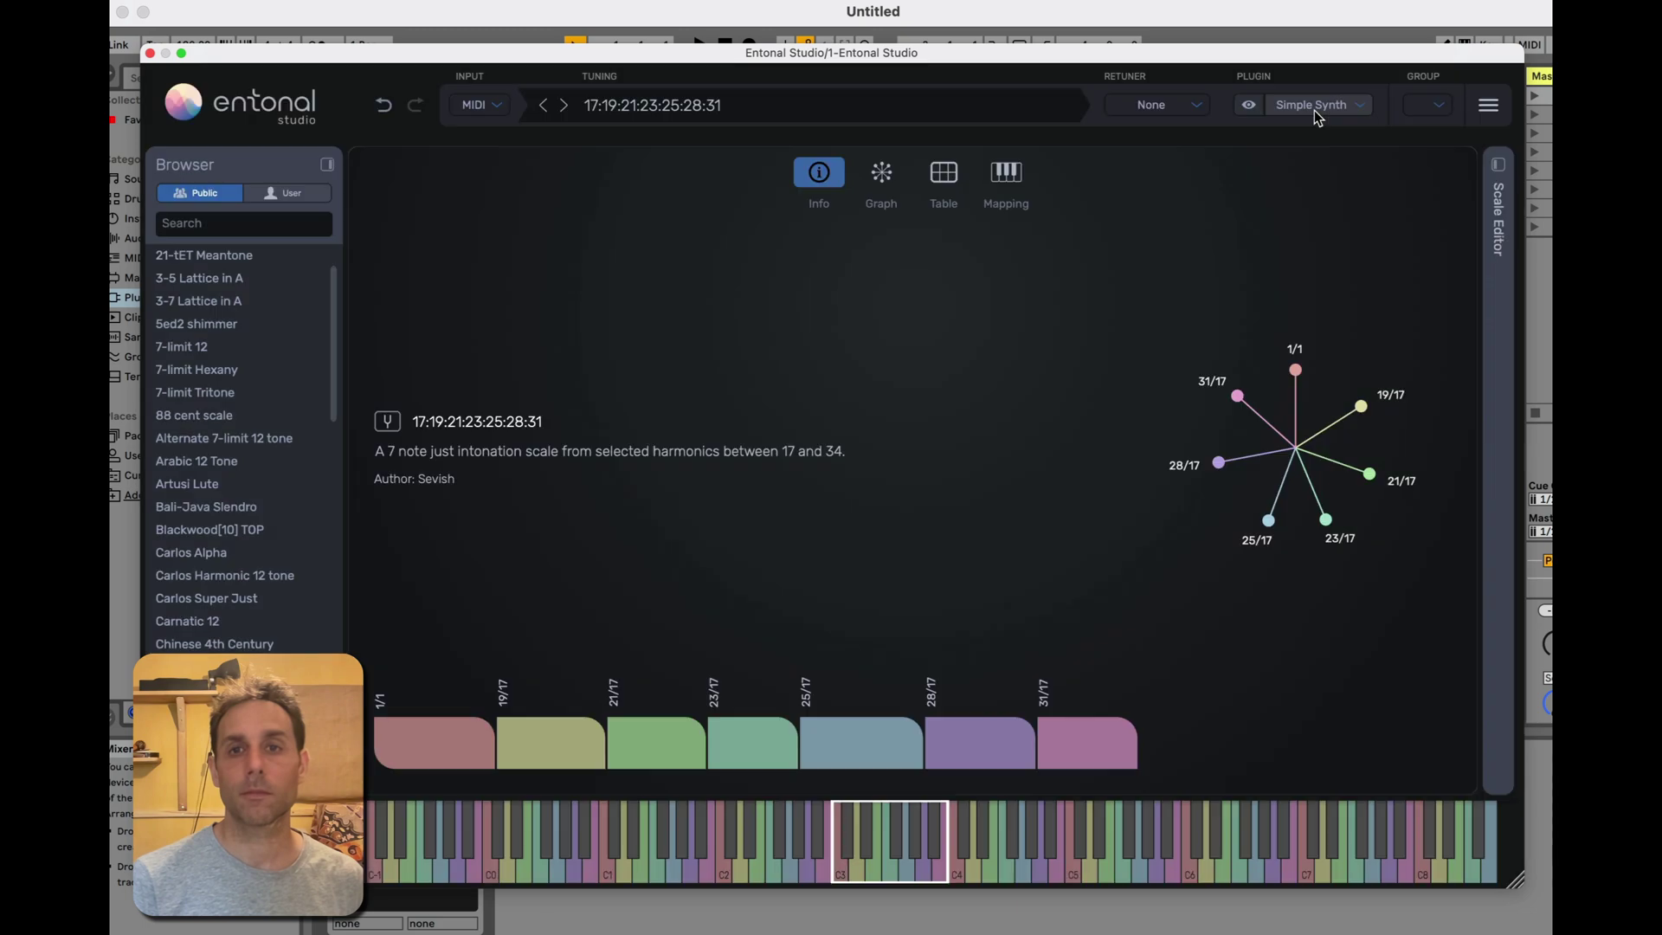
{"action": "left_click", "coordinate": [1360, 106]}
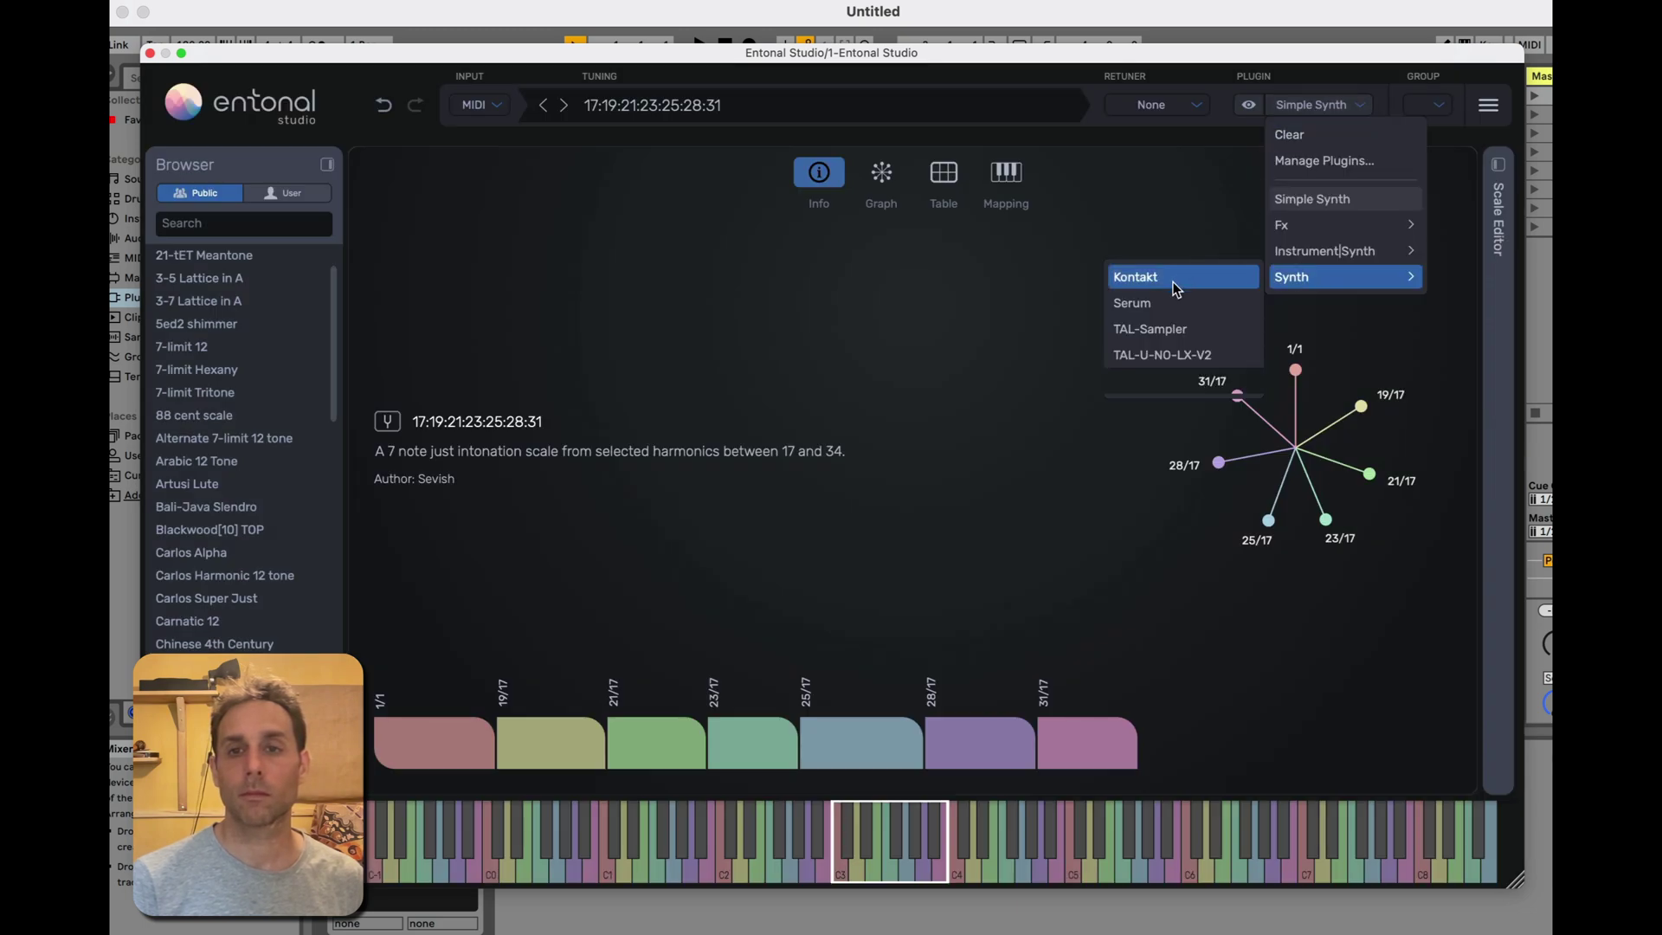
{"action": "left_click", "coordinate": [1178, 289]}
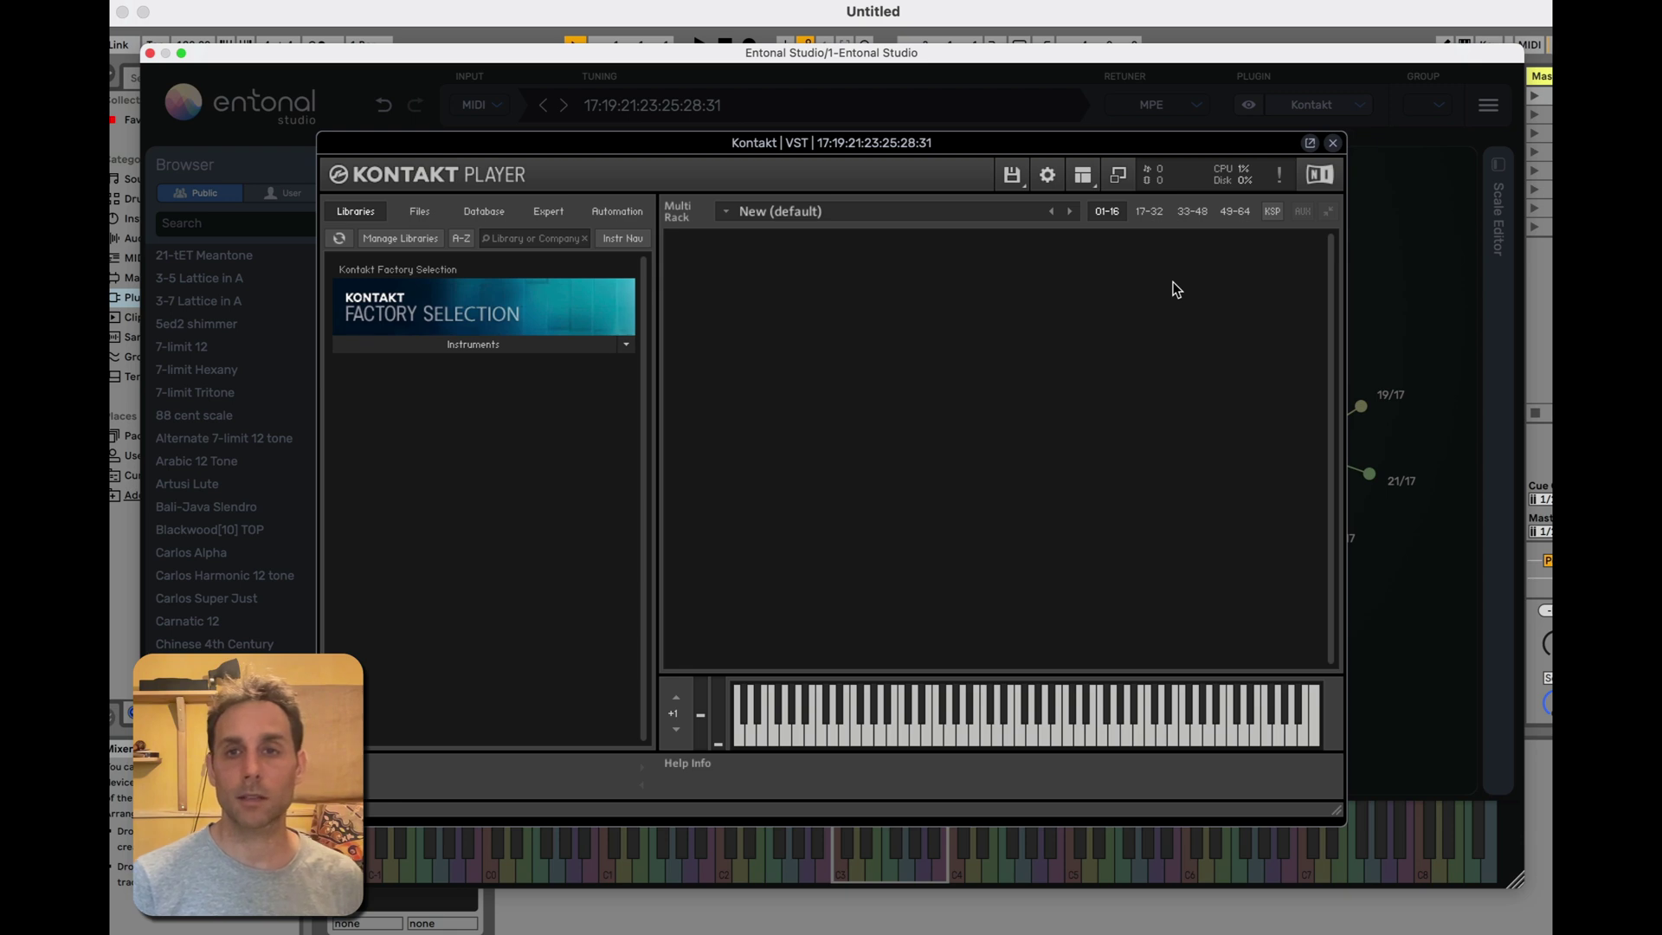
{"action": "left_click", "coordinate": [532, 344]}
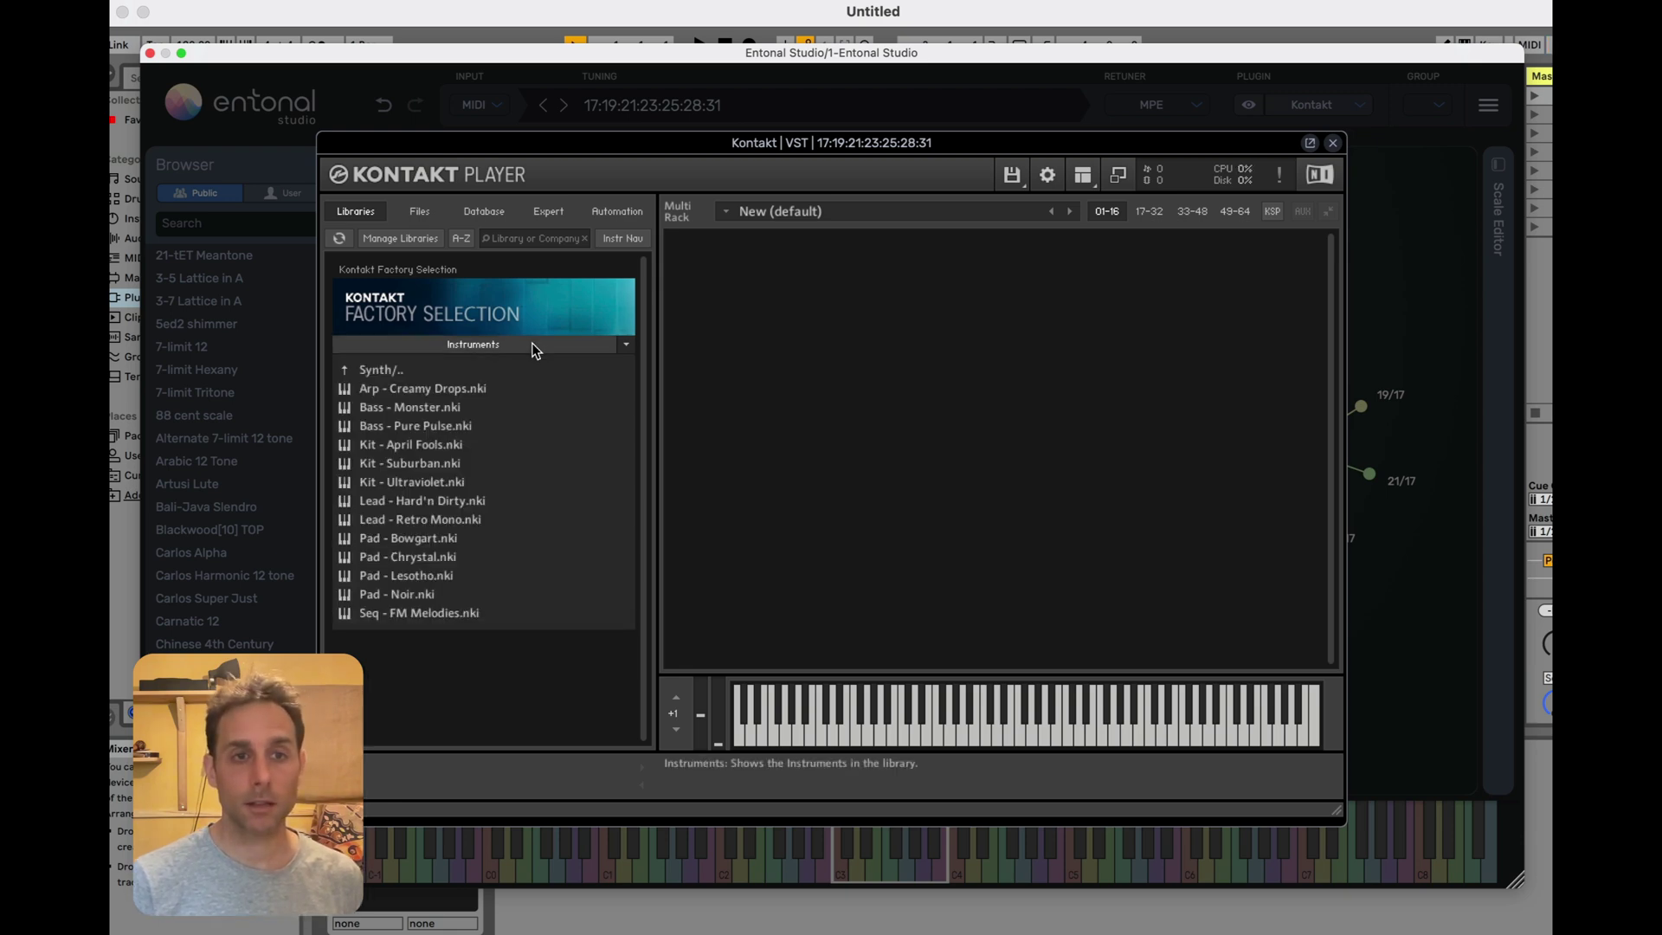
Step: Load five Pad - Chrystal instances into the Kontakt rack, collapsing the first
{"action": "double_click", "coordinate": [428, 559]}
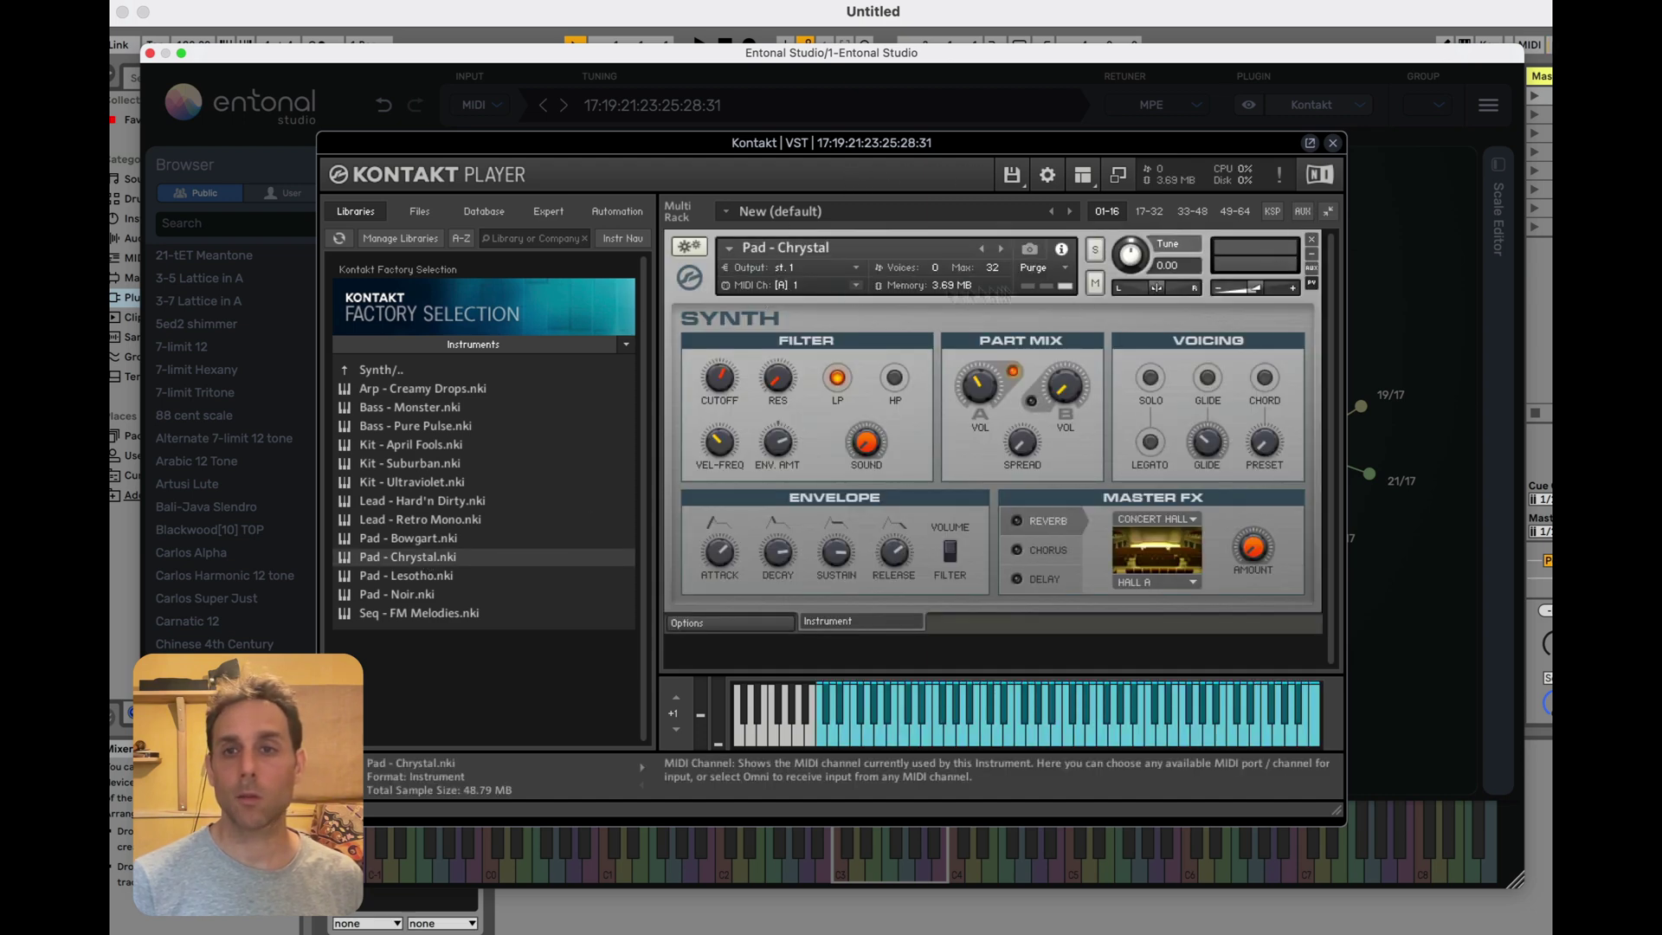
{"action": "left_click", "coordinate": [1312, 255]}
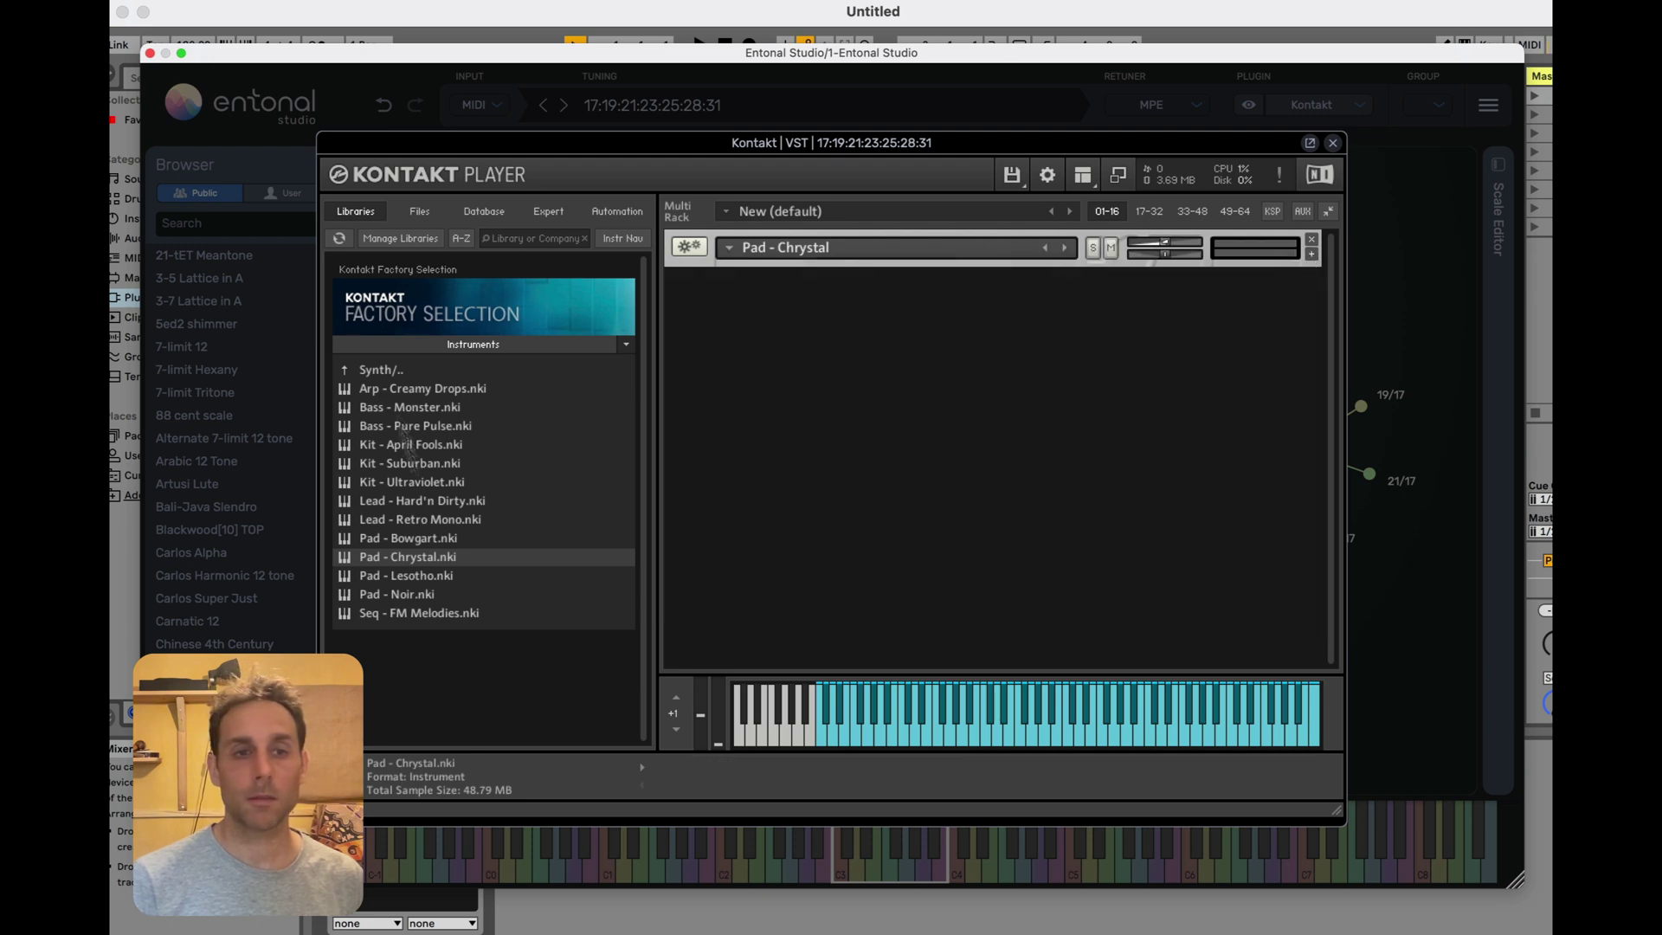
{"action": "double_click", "coordinate": [414, 556]}
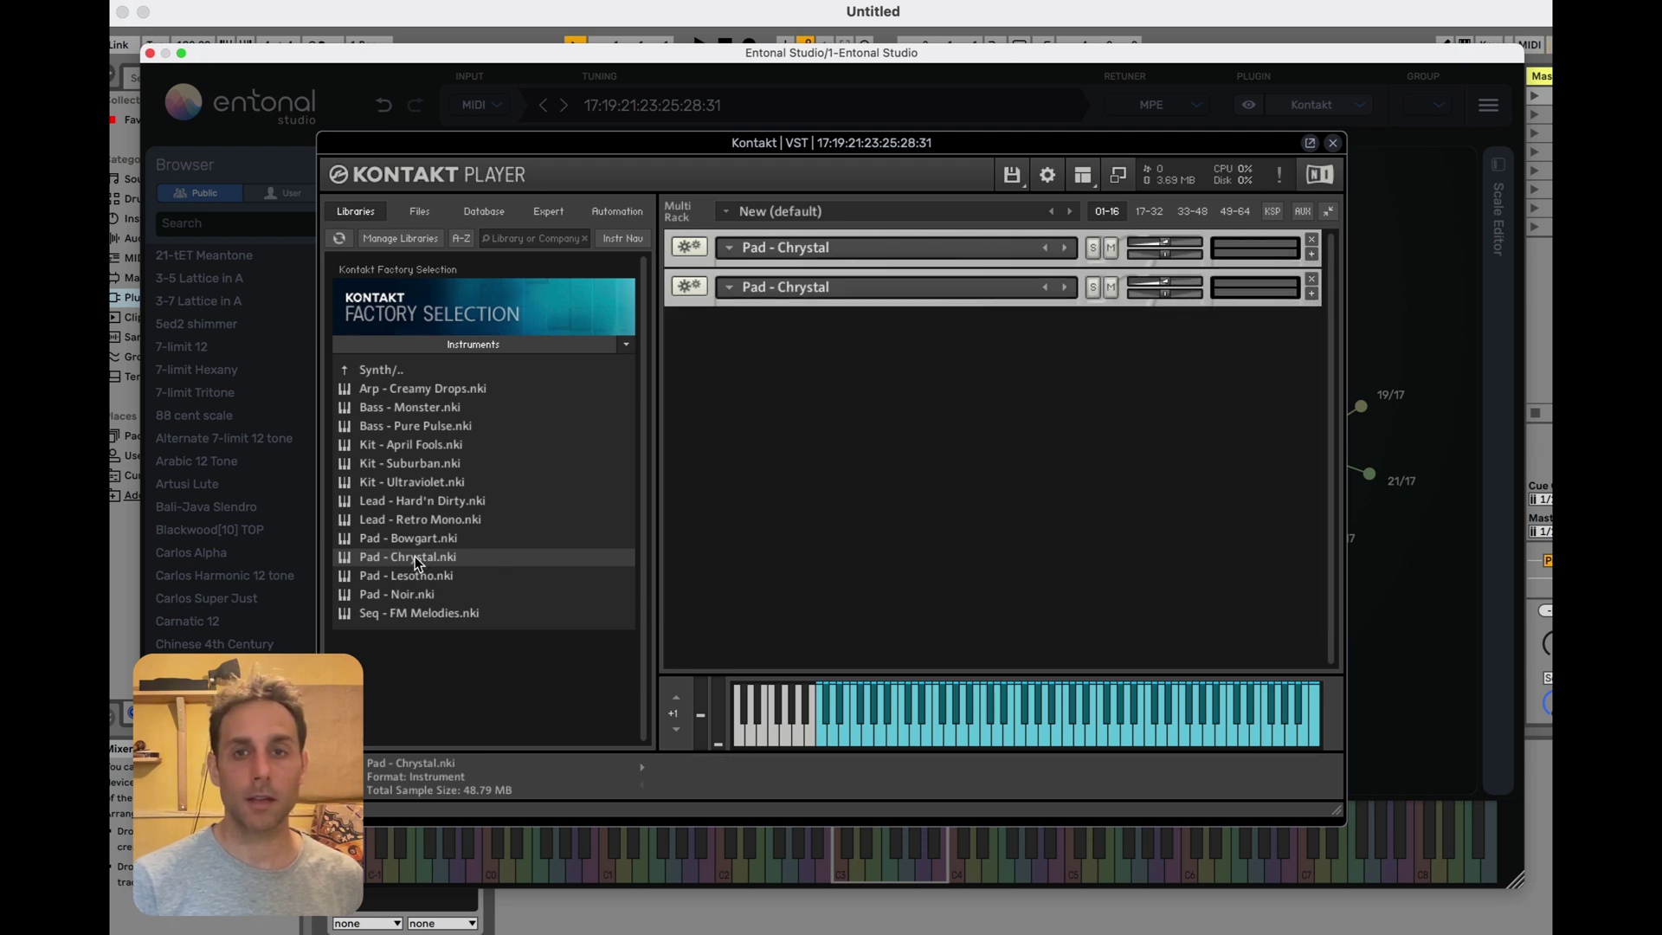
{"action": "double_click", "coordinate": [413, 556]}
{"action": "double_click", "coordinate": [413, 556]}
{"action": "double_click", "coordinate": [414, 555]}
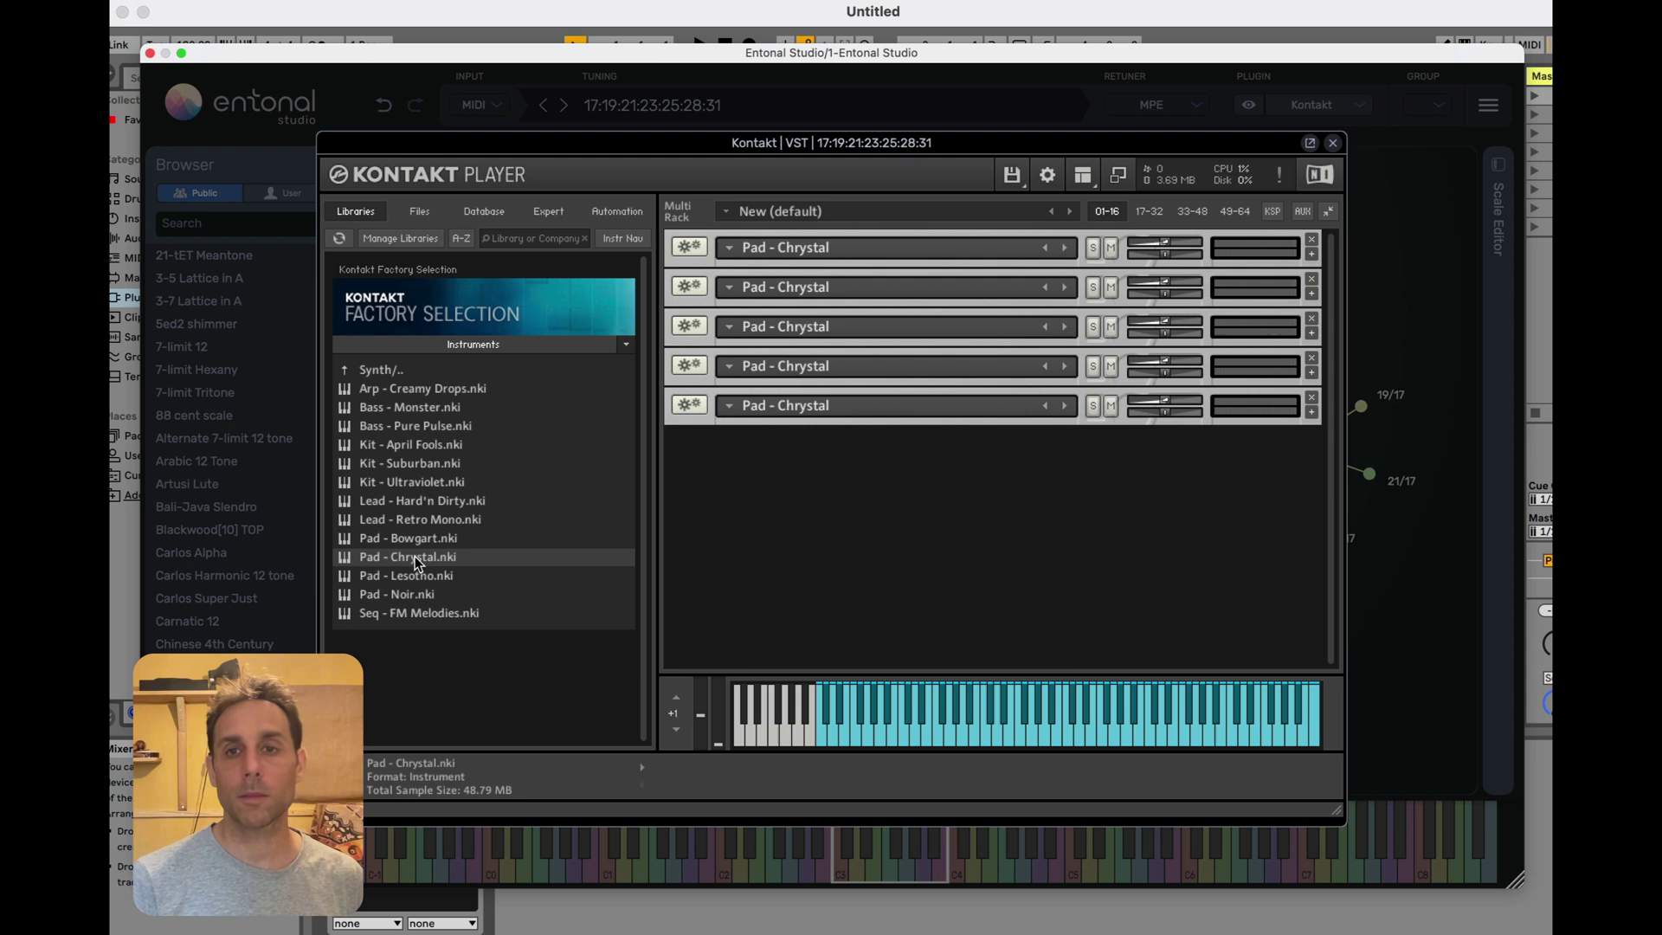
Step: Expand and re-collapse the second and fifth instances to confirm MIDI channels 2 and 5
{"action": "left_click", "coordinate": [1312, 293]}
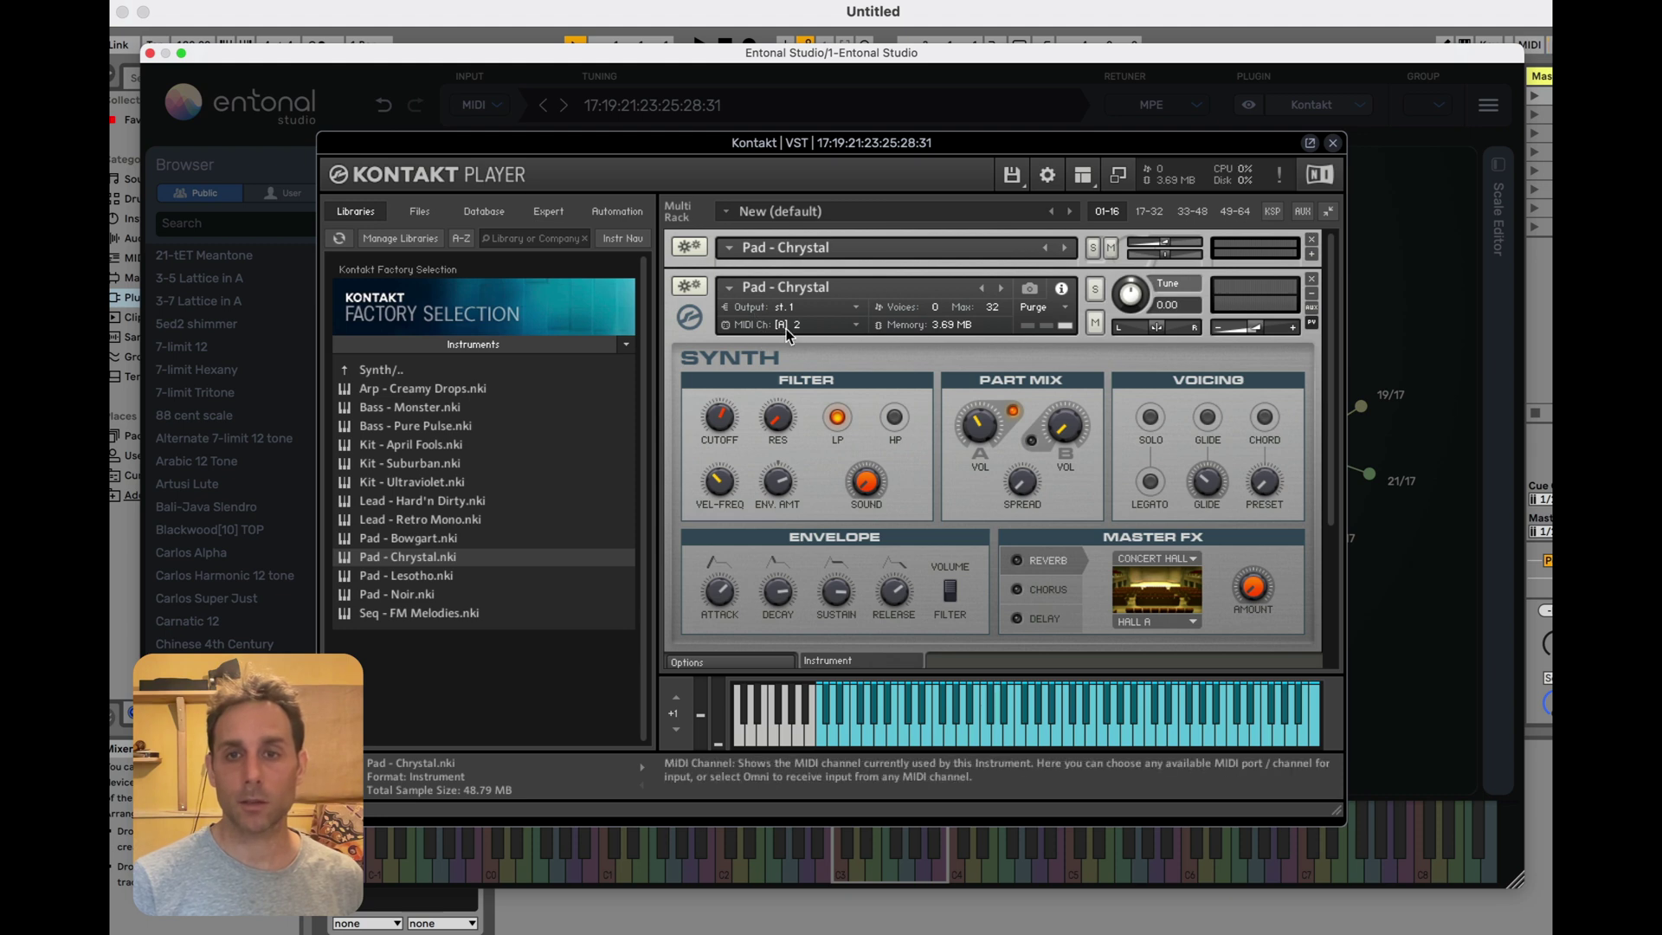
{"action": "left_click", "coordinate": [1313, 293]}
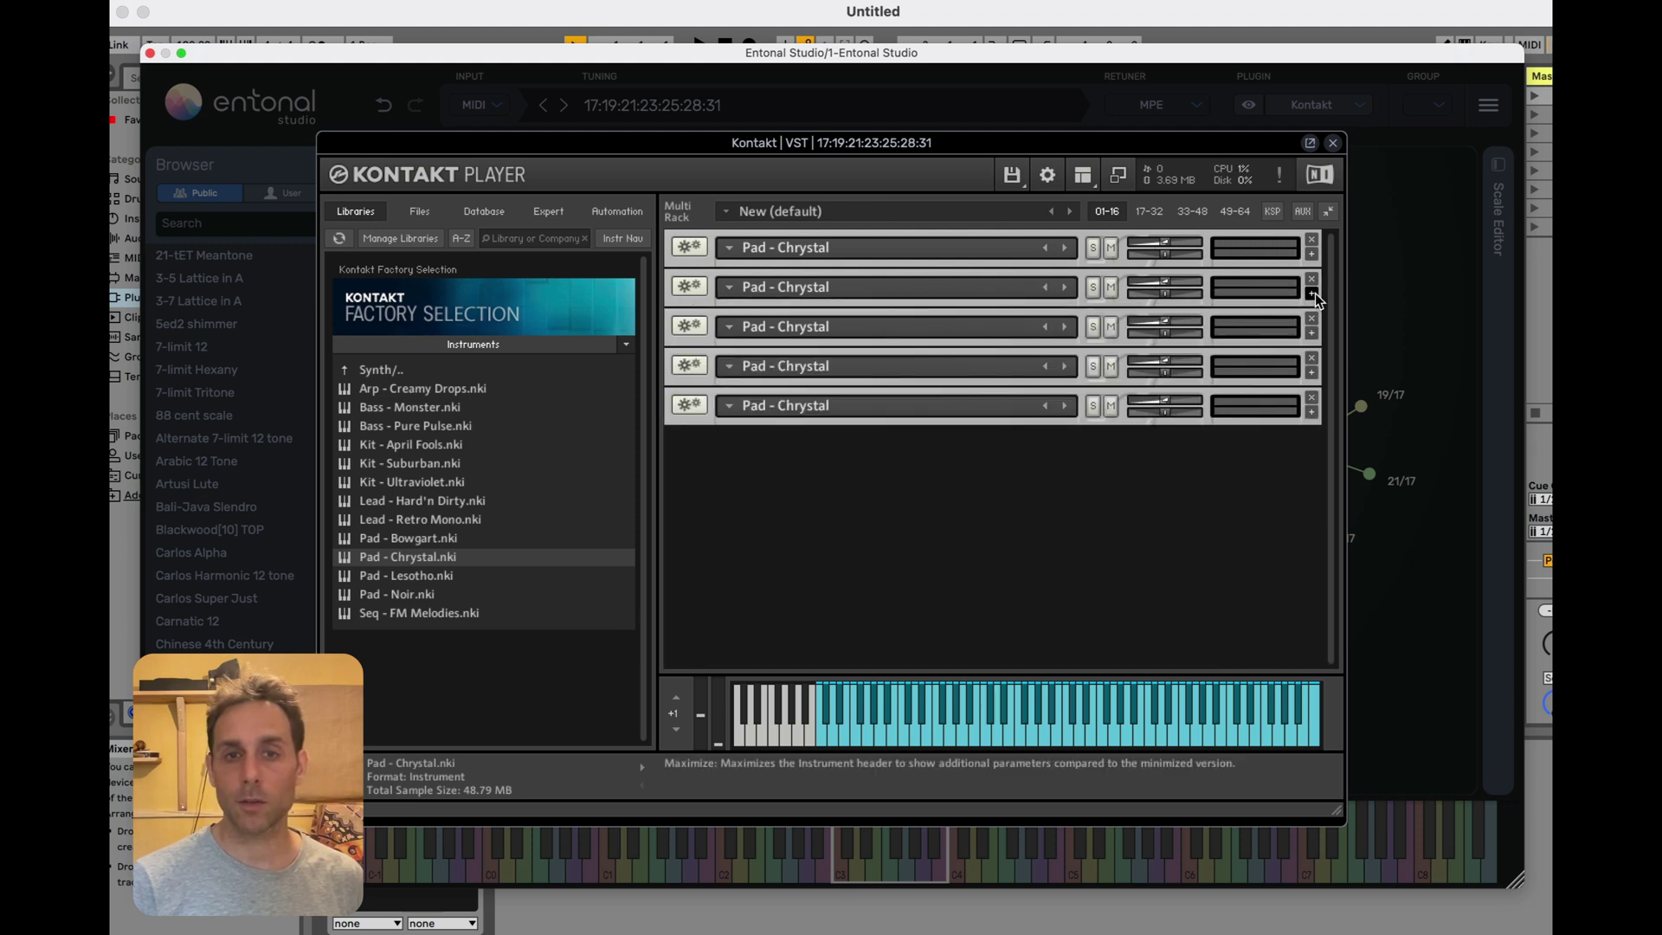
{"action": "left_click", "coordinate": [1314, 413]}
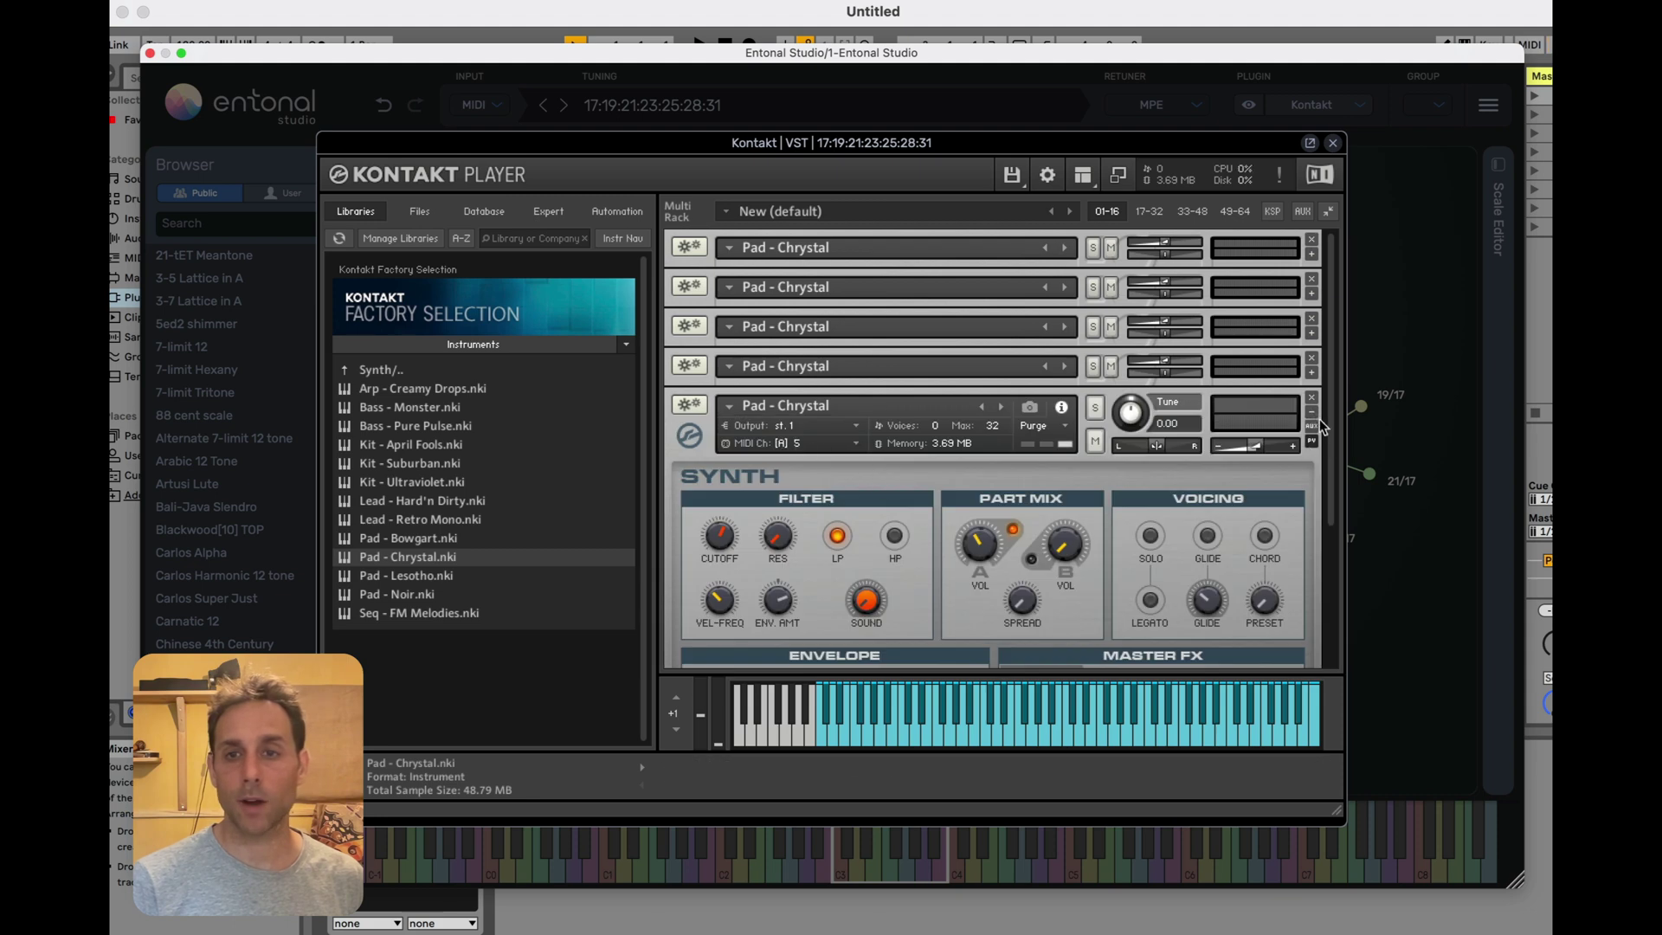
{"action": "left_click", "coordinate": [1313, 414]}
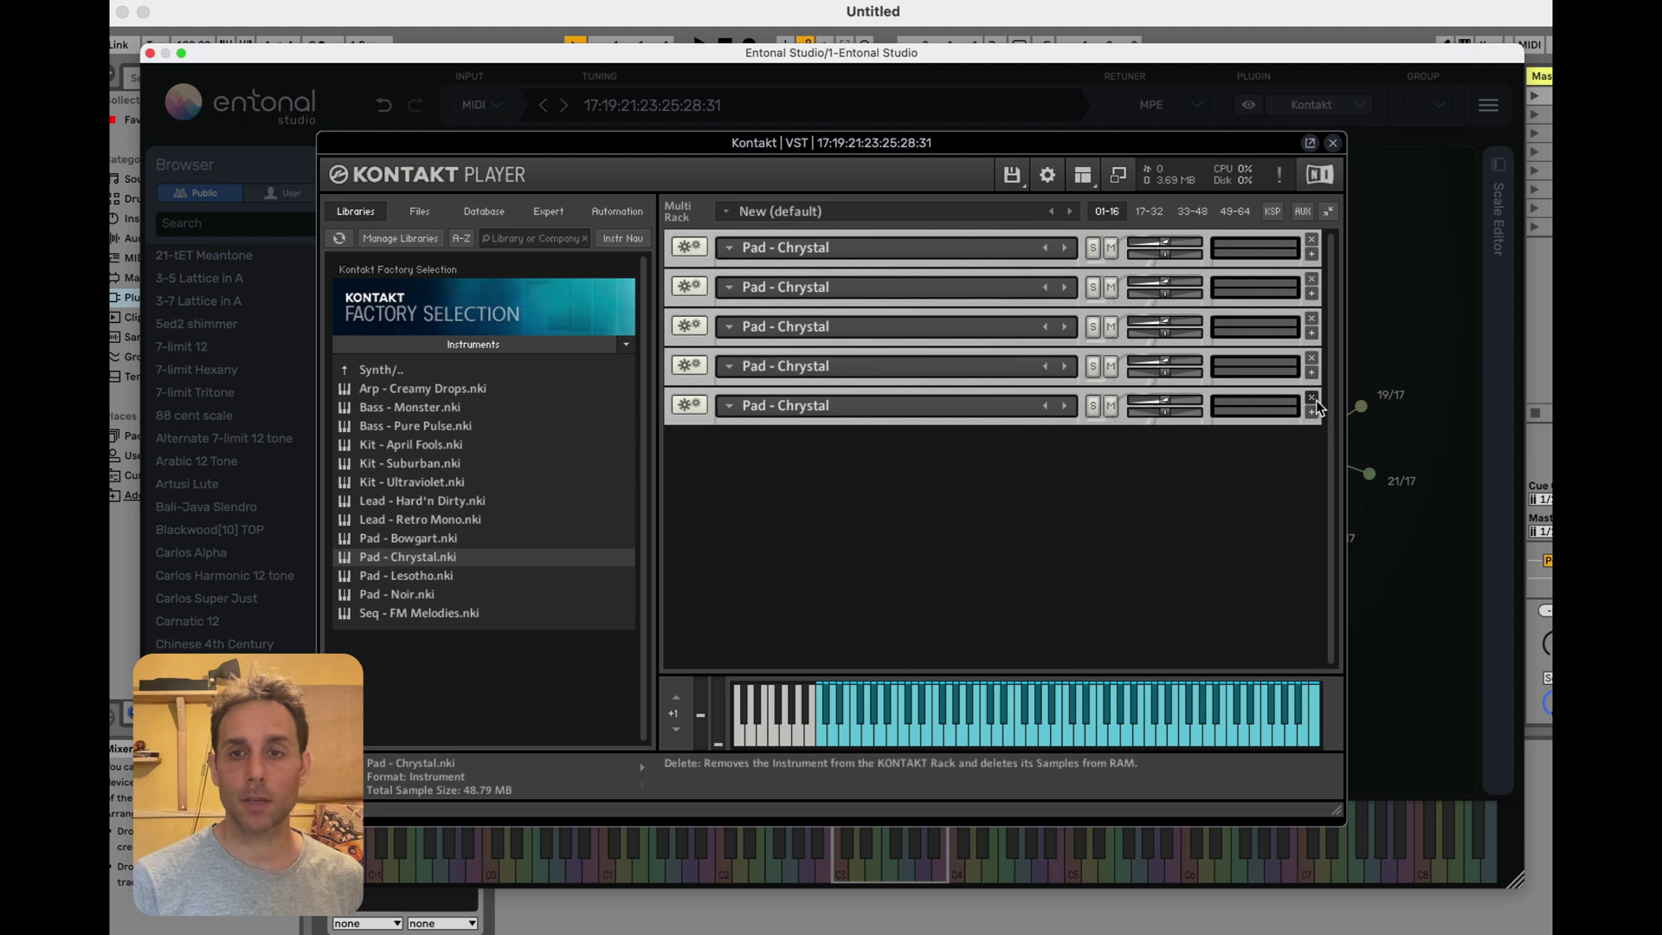
Step: Show the fifth Pad - Chrystal instance's Synth Options and increase its downward pitch-bend range
{"action": "left_click", "coordinate": [1312, 412]}
{"action": "scroll", "coordinate": [1128, 492], "scroll_direction": "down", "scroll_amount": 4}
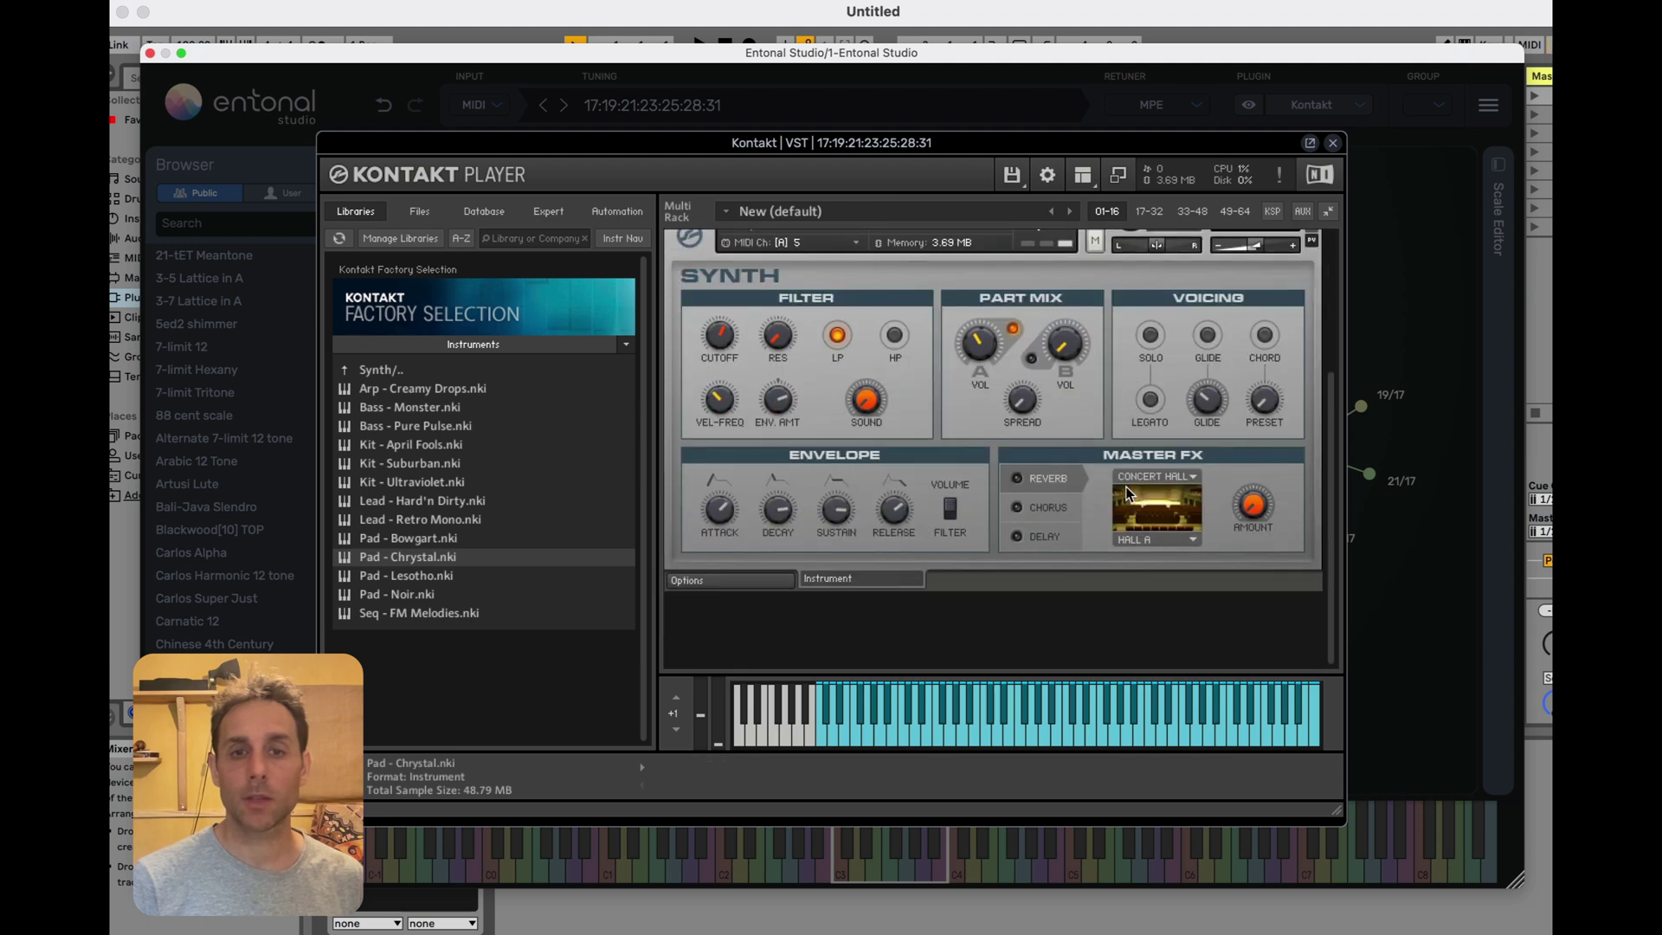
{"action": "left_click", "coordinate": [741, 583]}
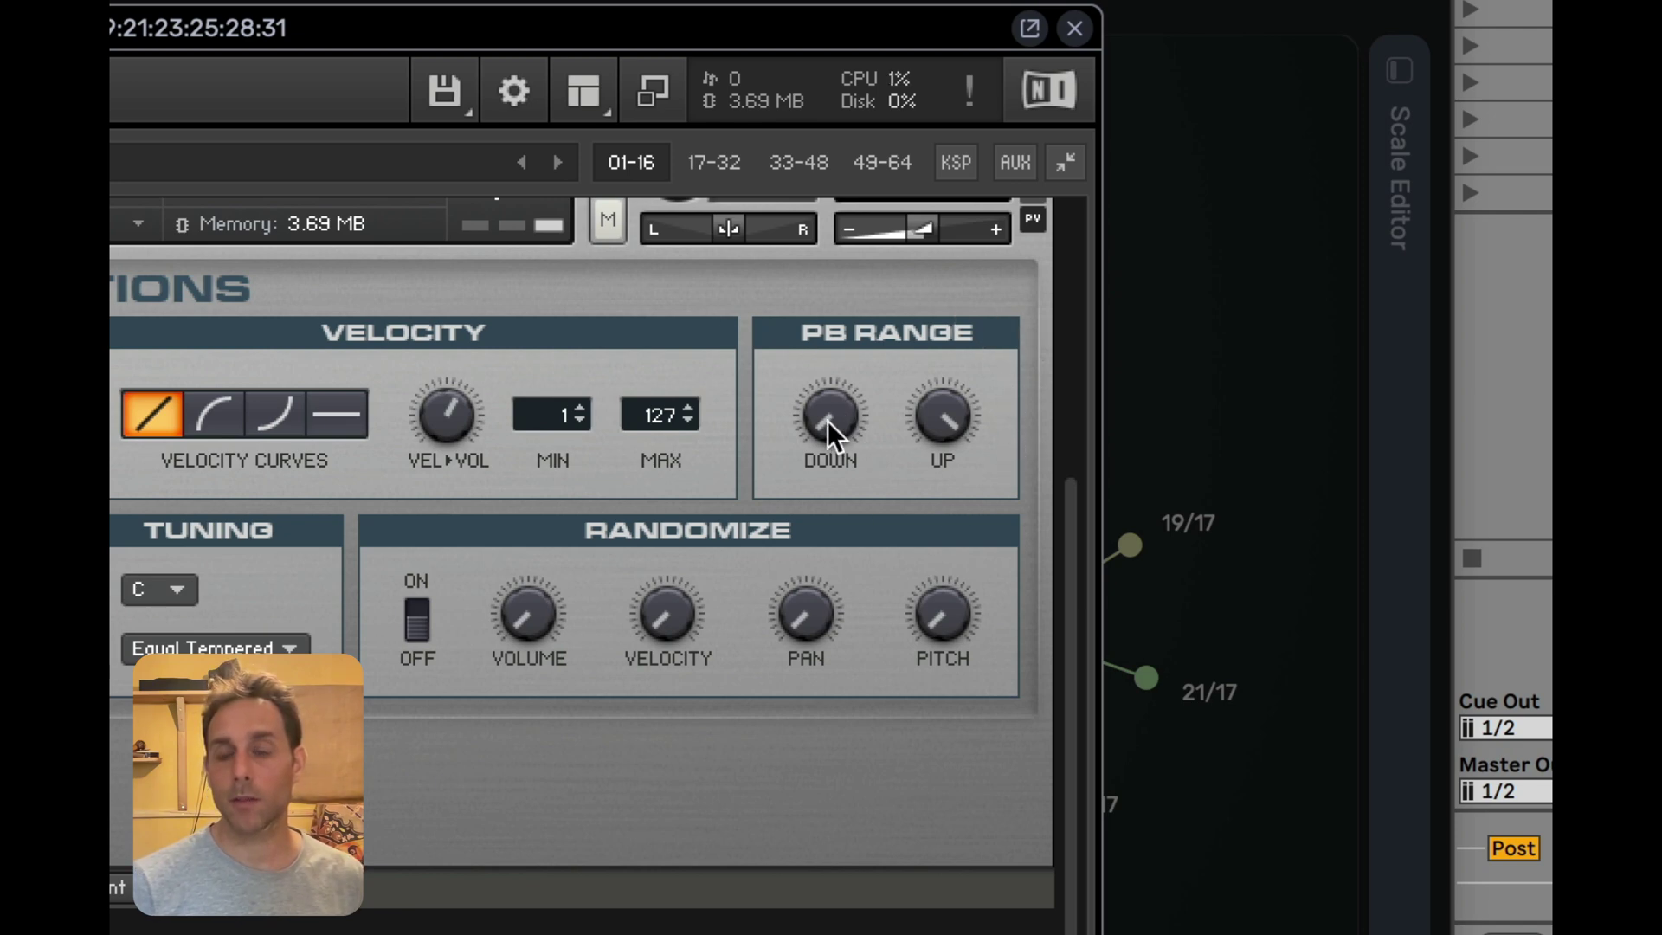
{"action": "left_click_drag", "start_coordinate": [827, 420], "coordinate": [886, 487]}
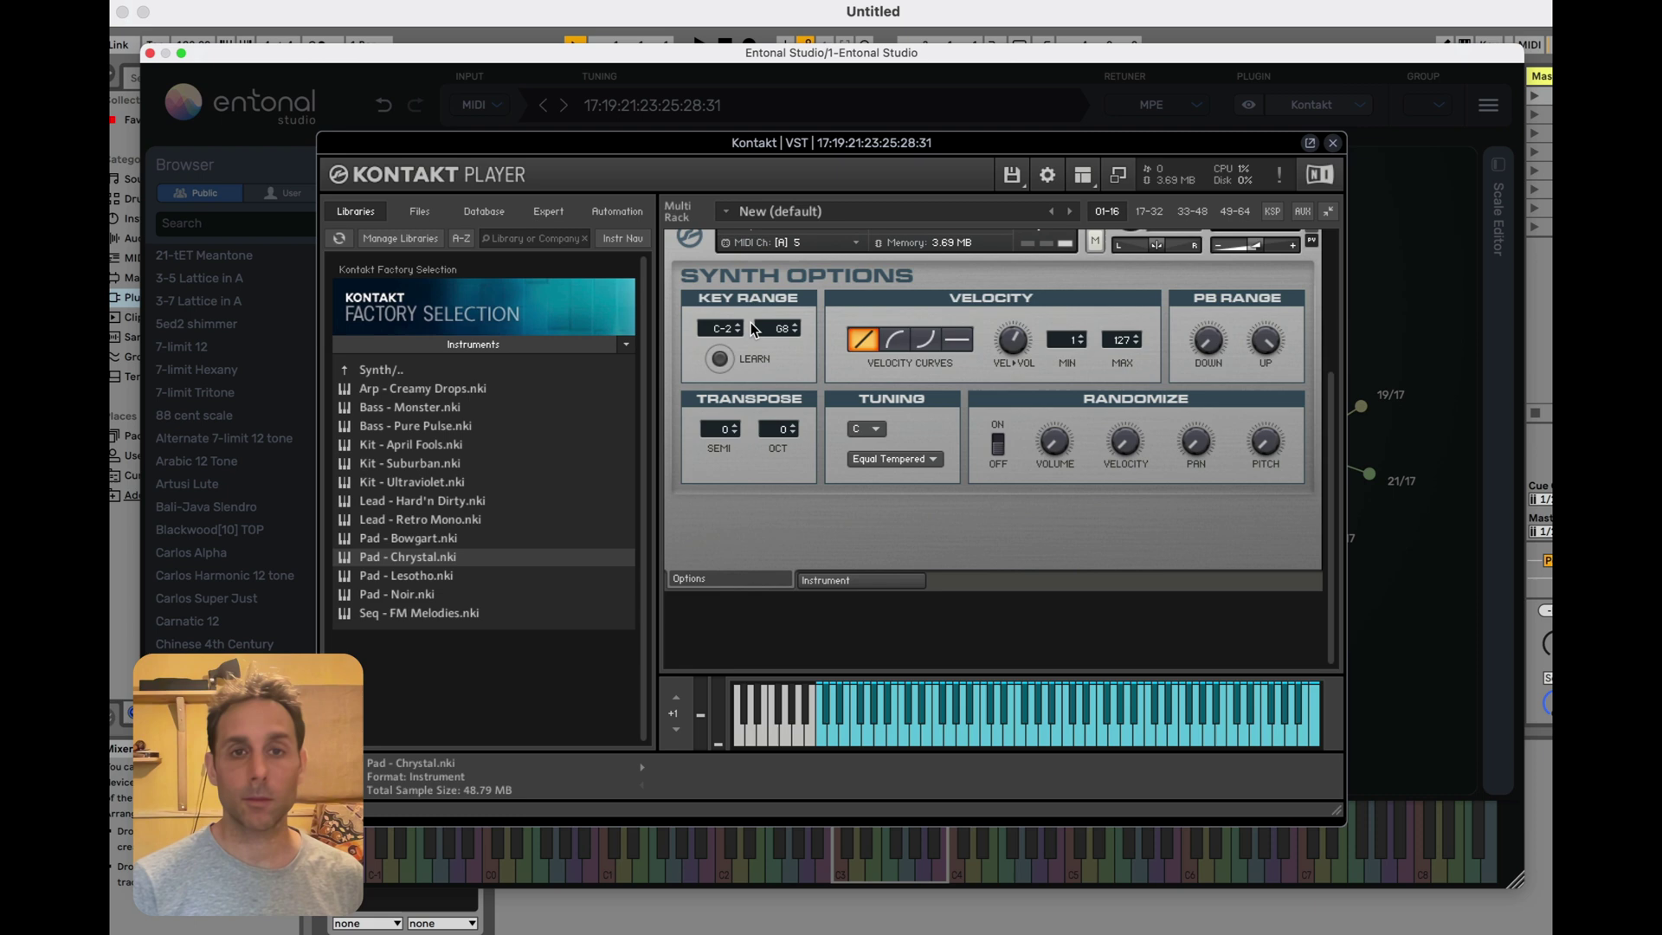
Step: Set the retuner to Multichannel with pitch bend range 12 and end channel 5
{"action": "left_click", "coordinate": [1336, 147]}
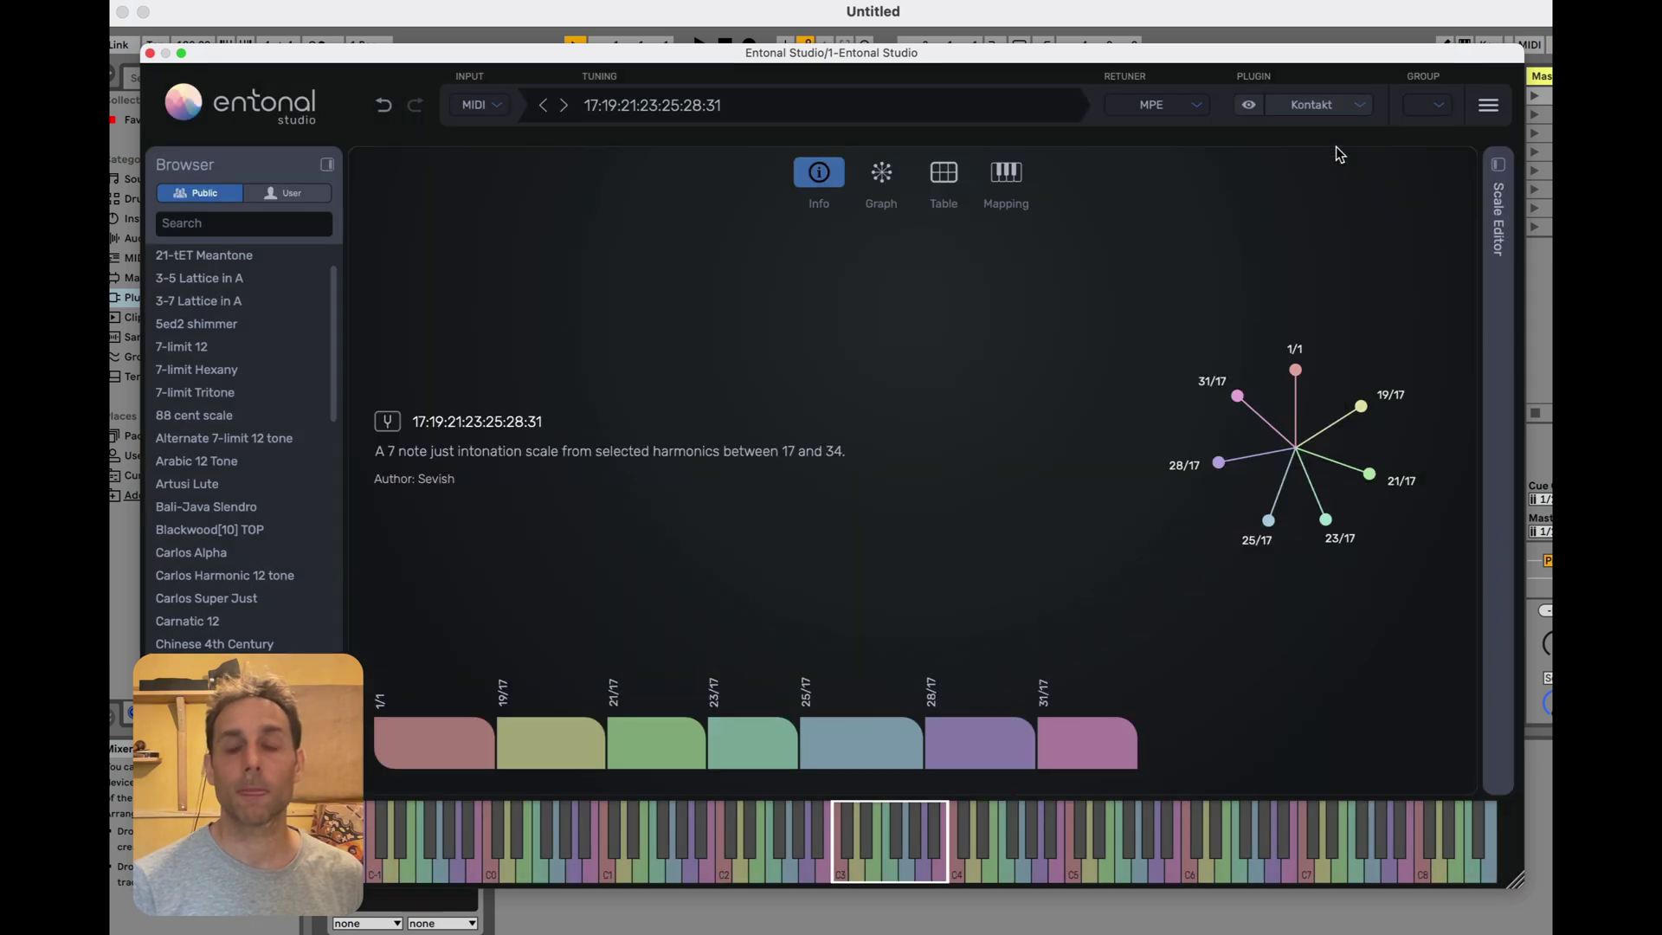
{"action": "left_click", "coordinate": [1200, 106]}
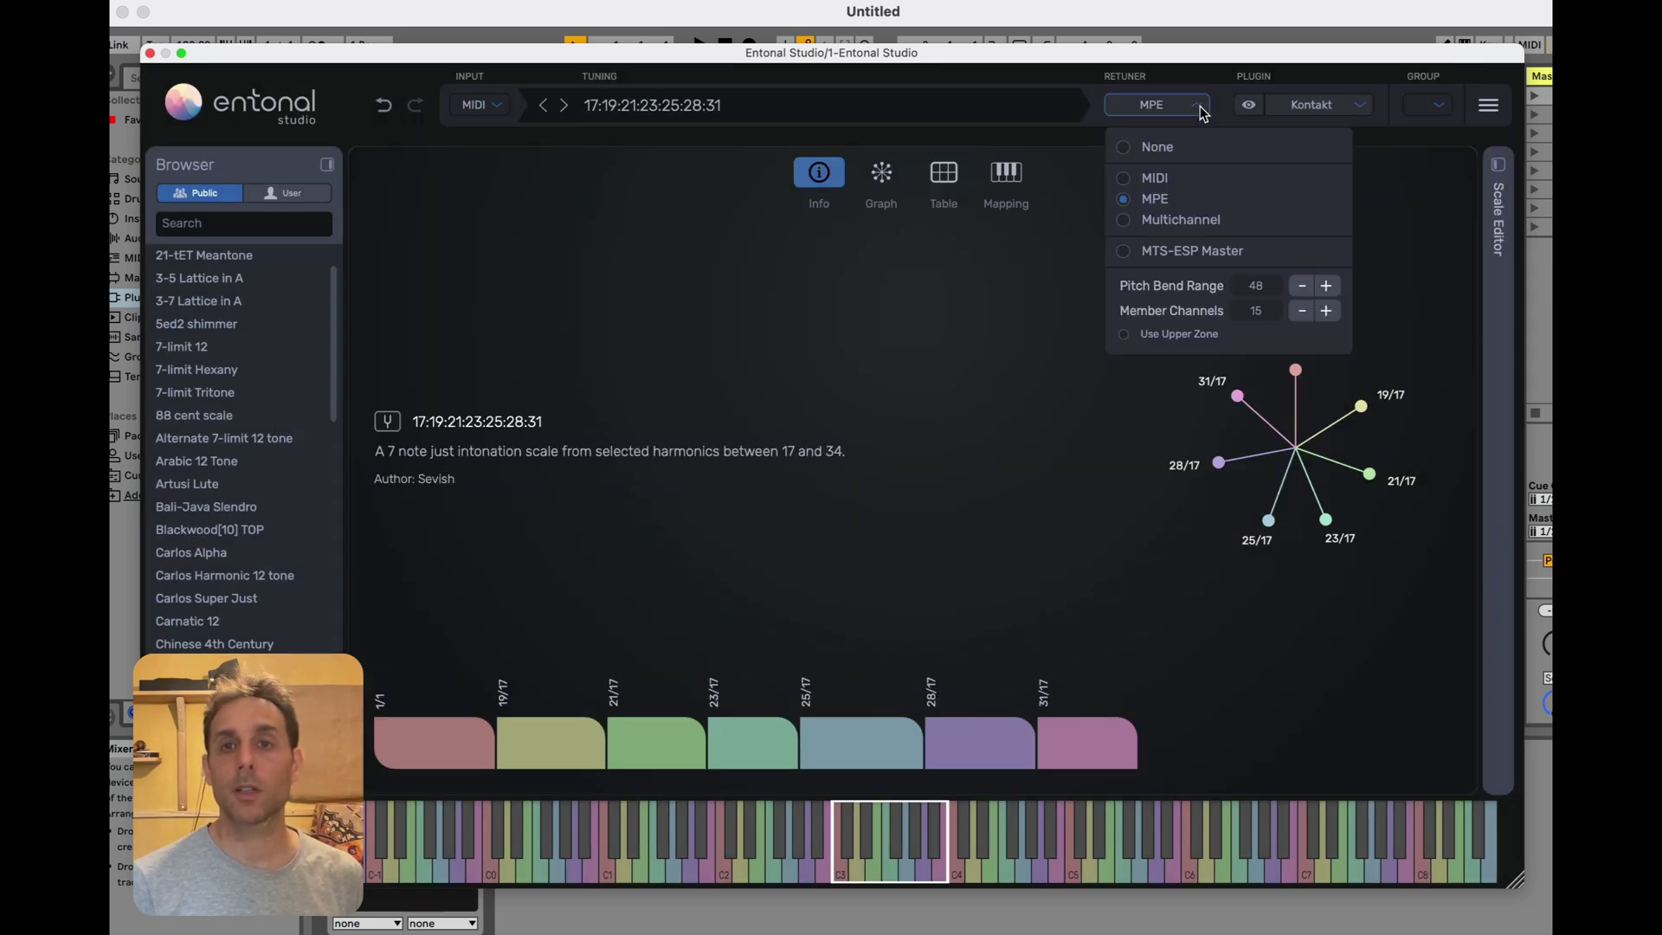
{"action": "left_click", "coordinate": [1175, 223]}
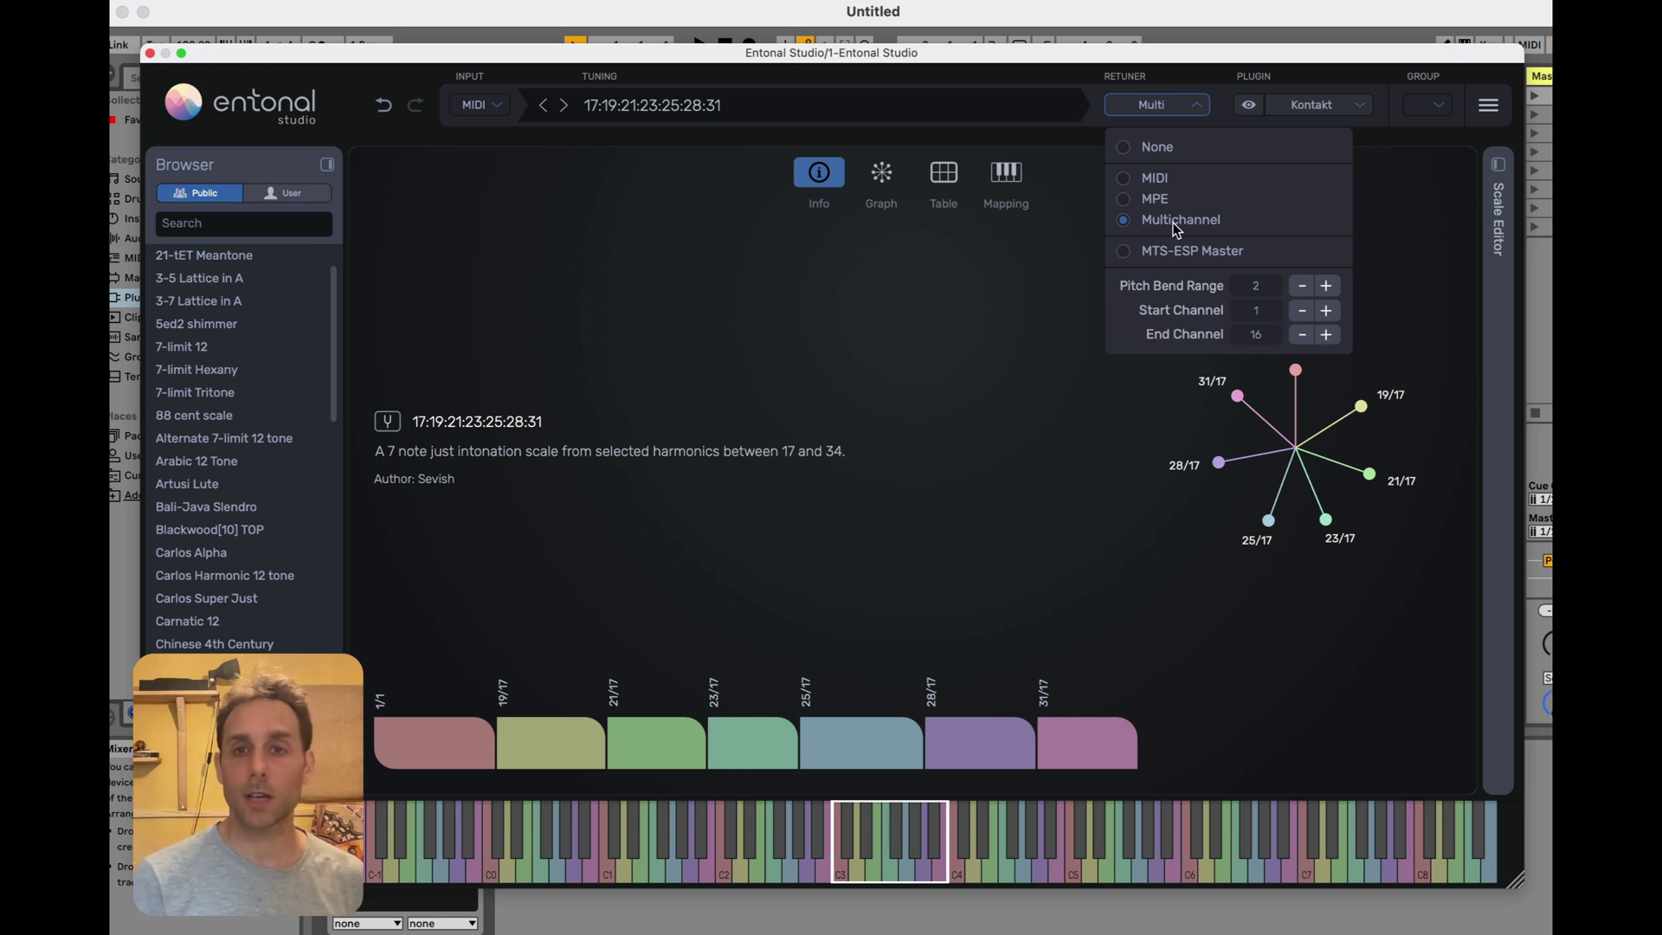
{"action": "left_click", "coordinate": [1262, 286]}
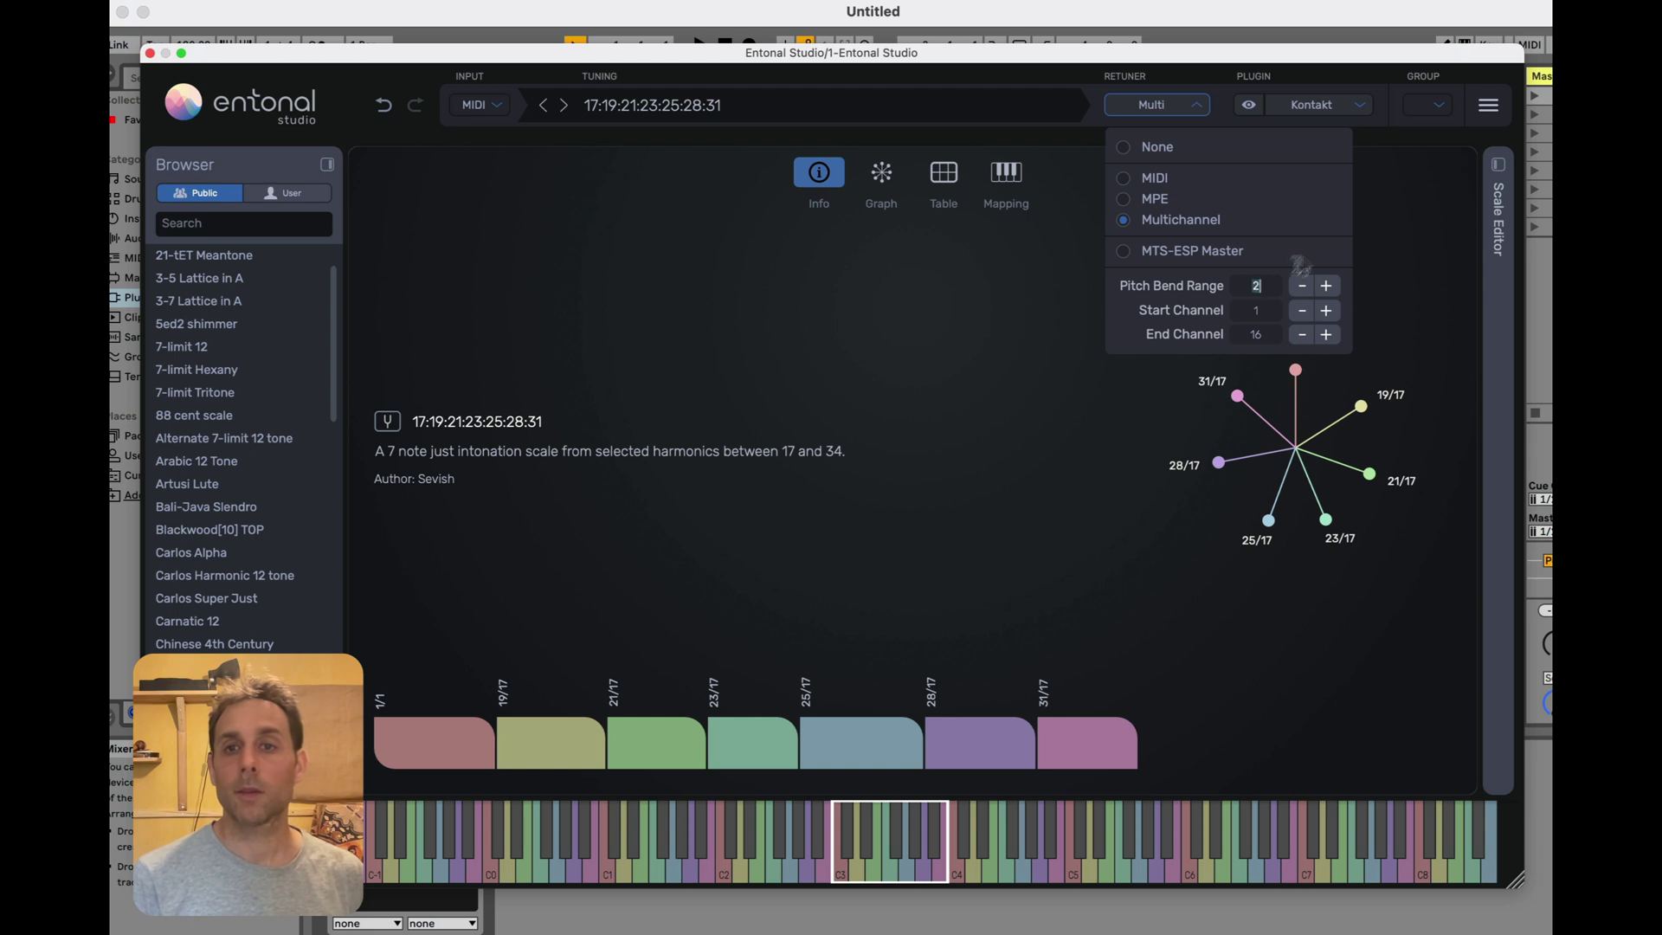
{"action": "left_click", "coordinate": [1316, 213]}
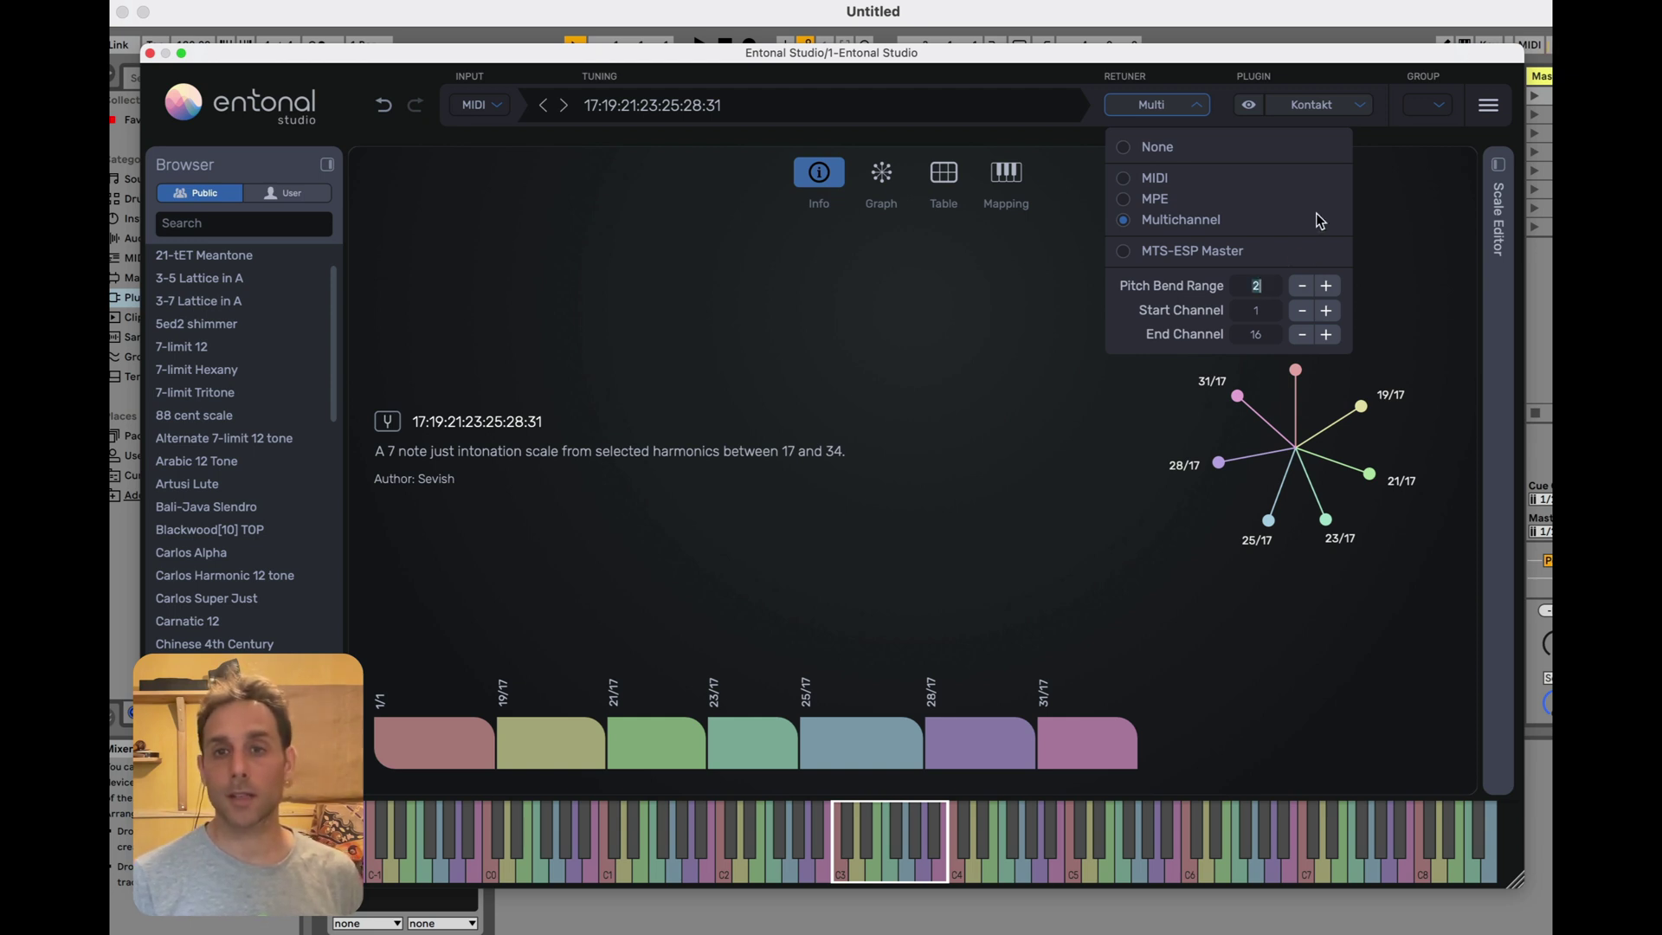
{"action": "type", "text": "12"}
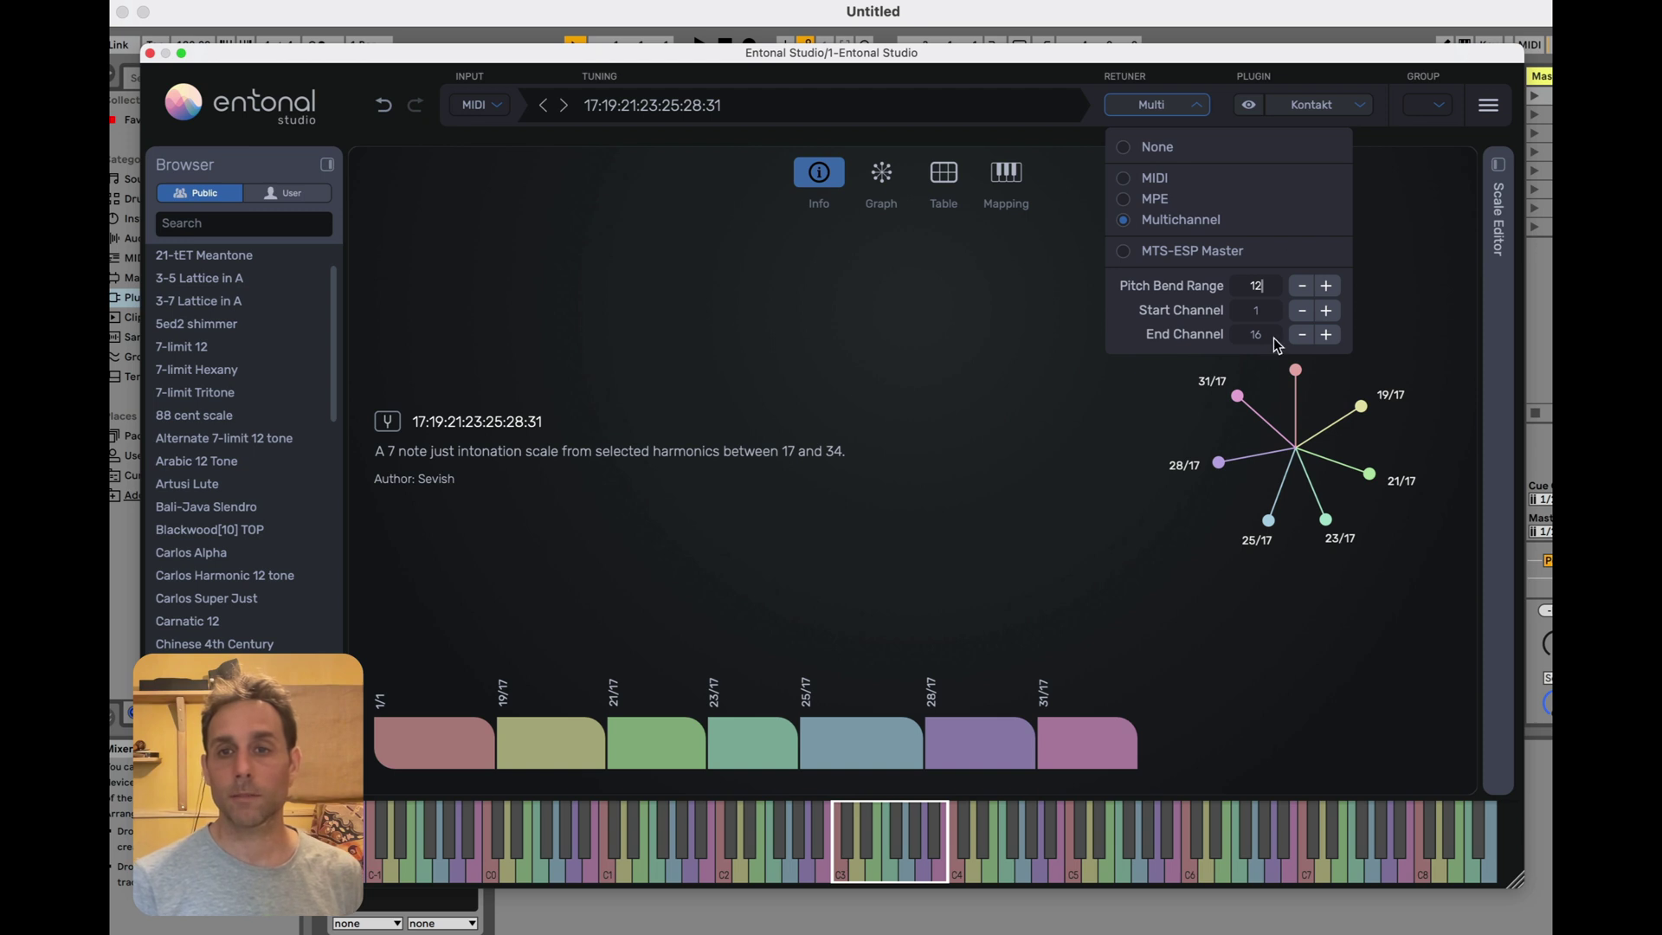
{"action": "left_click", "coordinate": [1260, 312]}
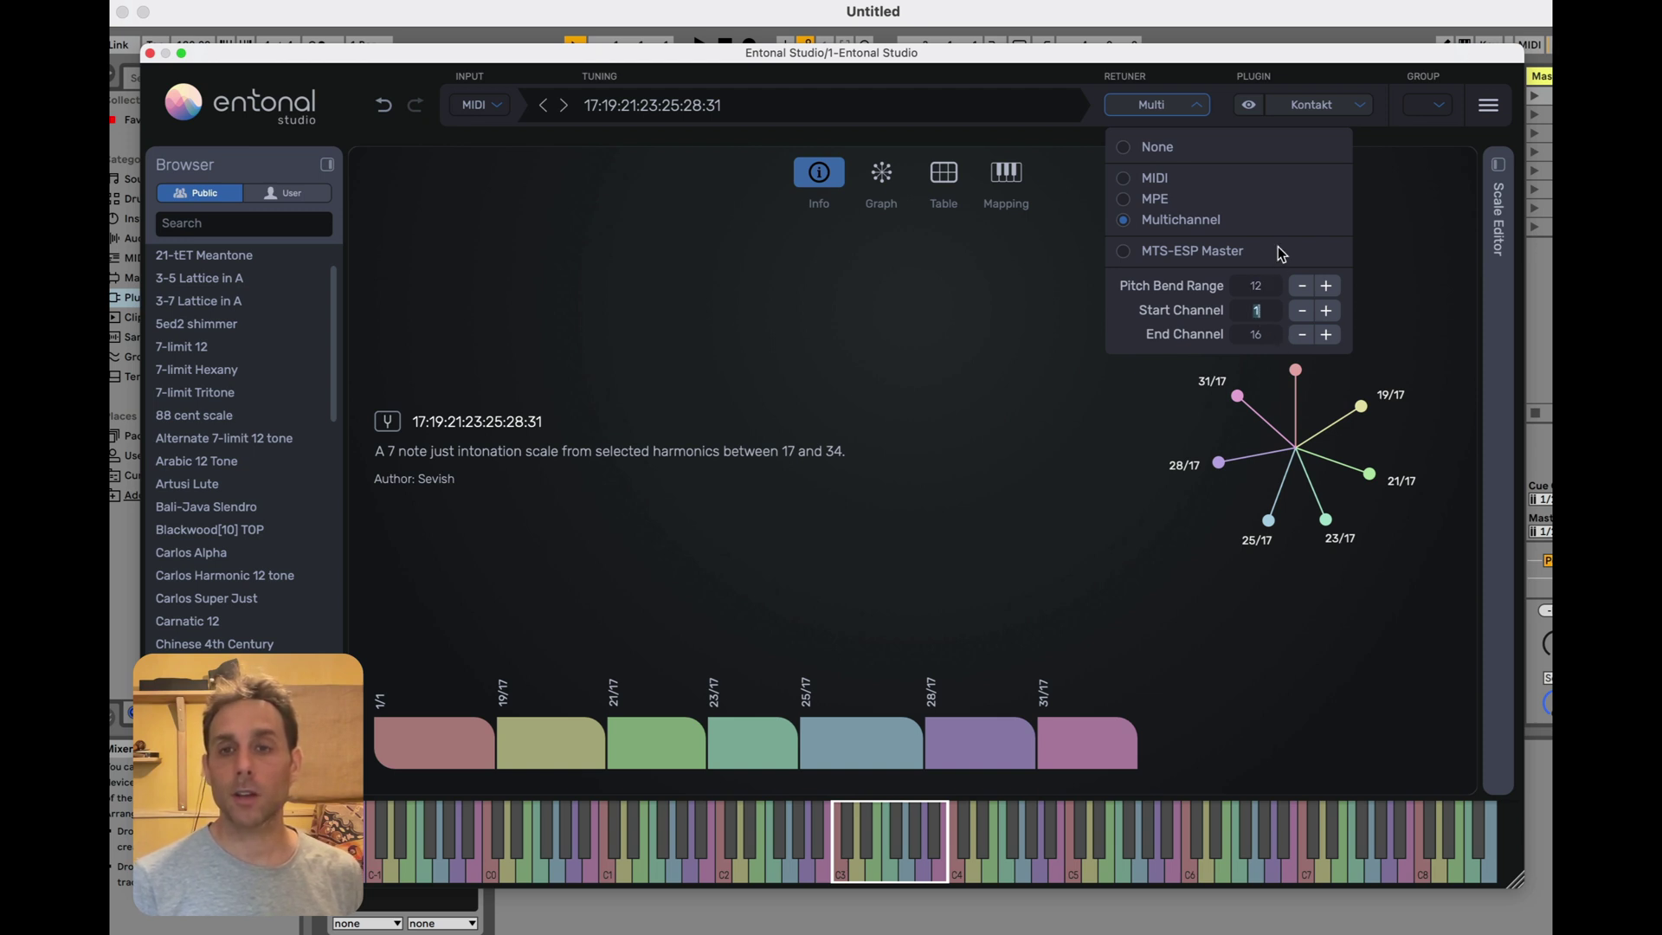
{"action": "left_click", "coordinate": [1262, 333]}
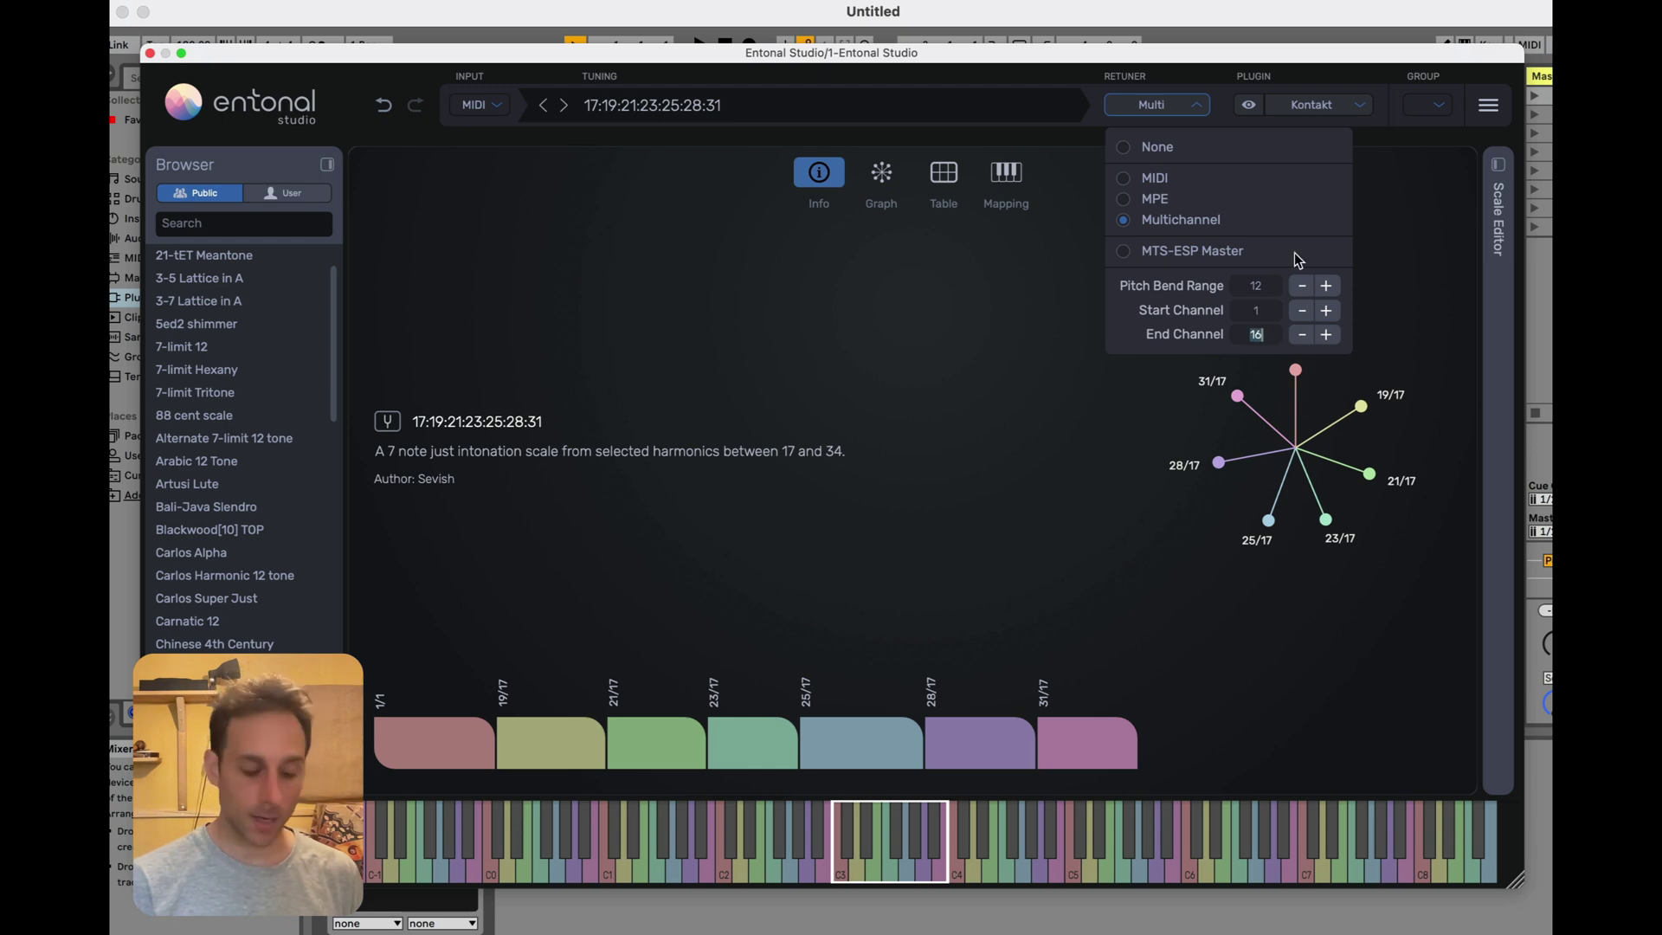
{"action": "type", "text": "5"}
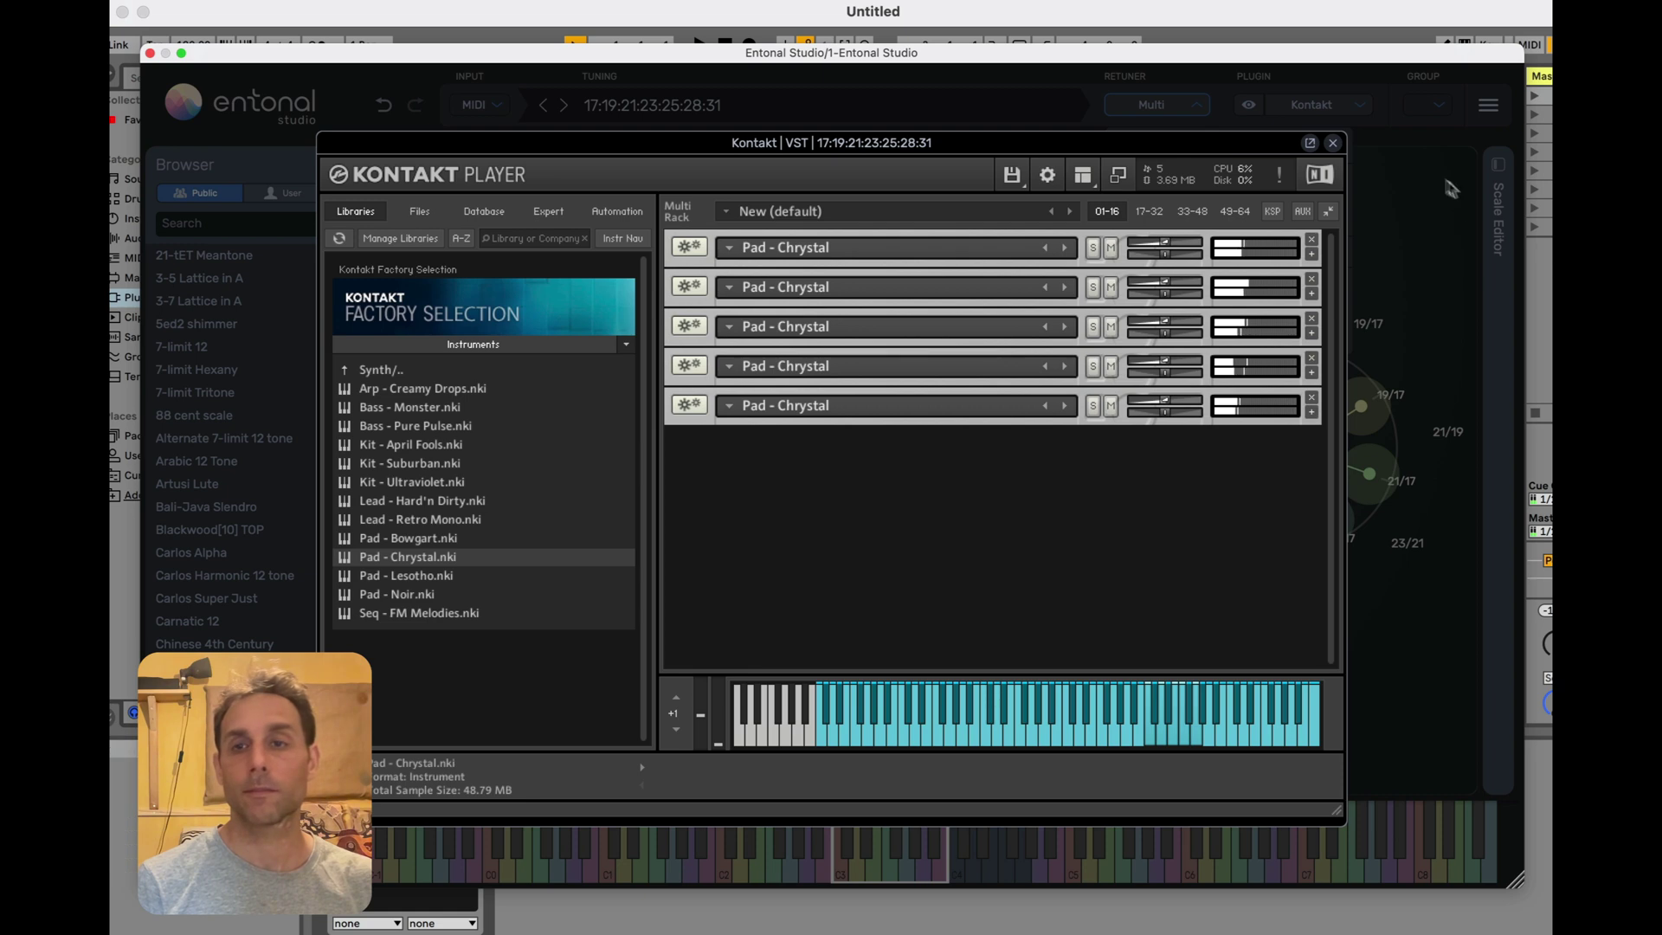
Step: Close the Kontakt player window to return to the 17:19:21:23:25:28:31 scale info
{"action": "left_click", "coordinate": [1335, 145]}
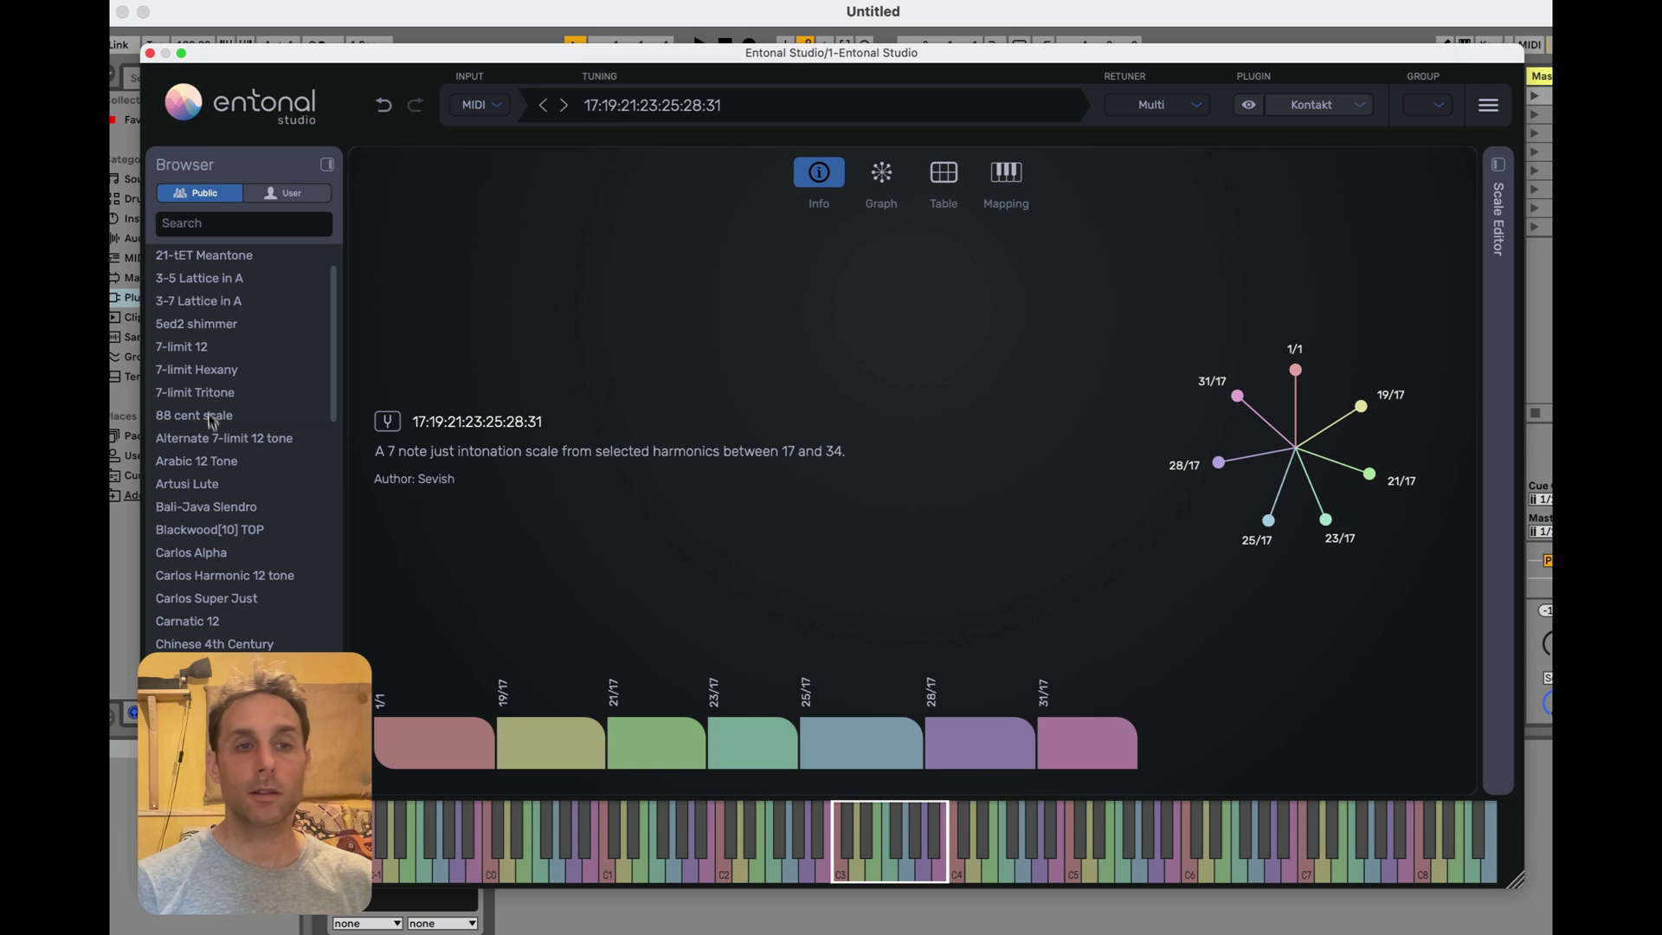
Step: Audition the 7-limit Hexany, 7-limit Tritone, Alternate 7-limit 12 tone and Hindustani 12 tunings
{"action": "left_click", "coordinate": [207, 367]}
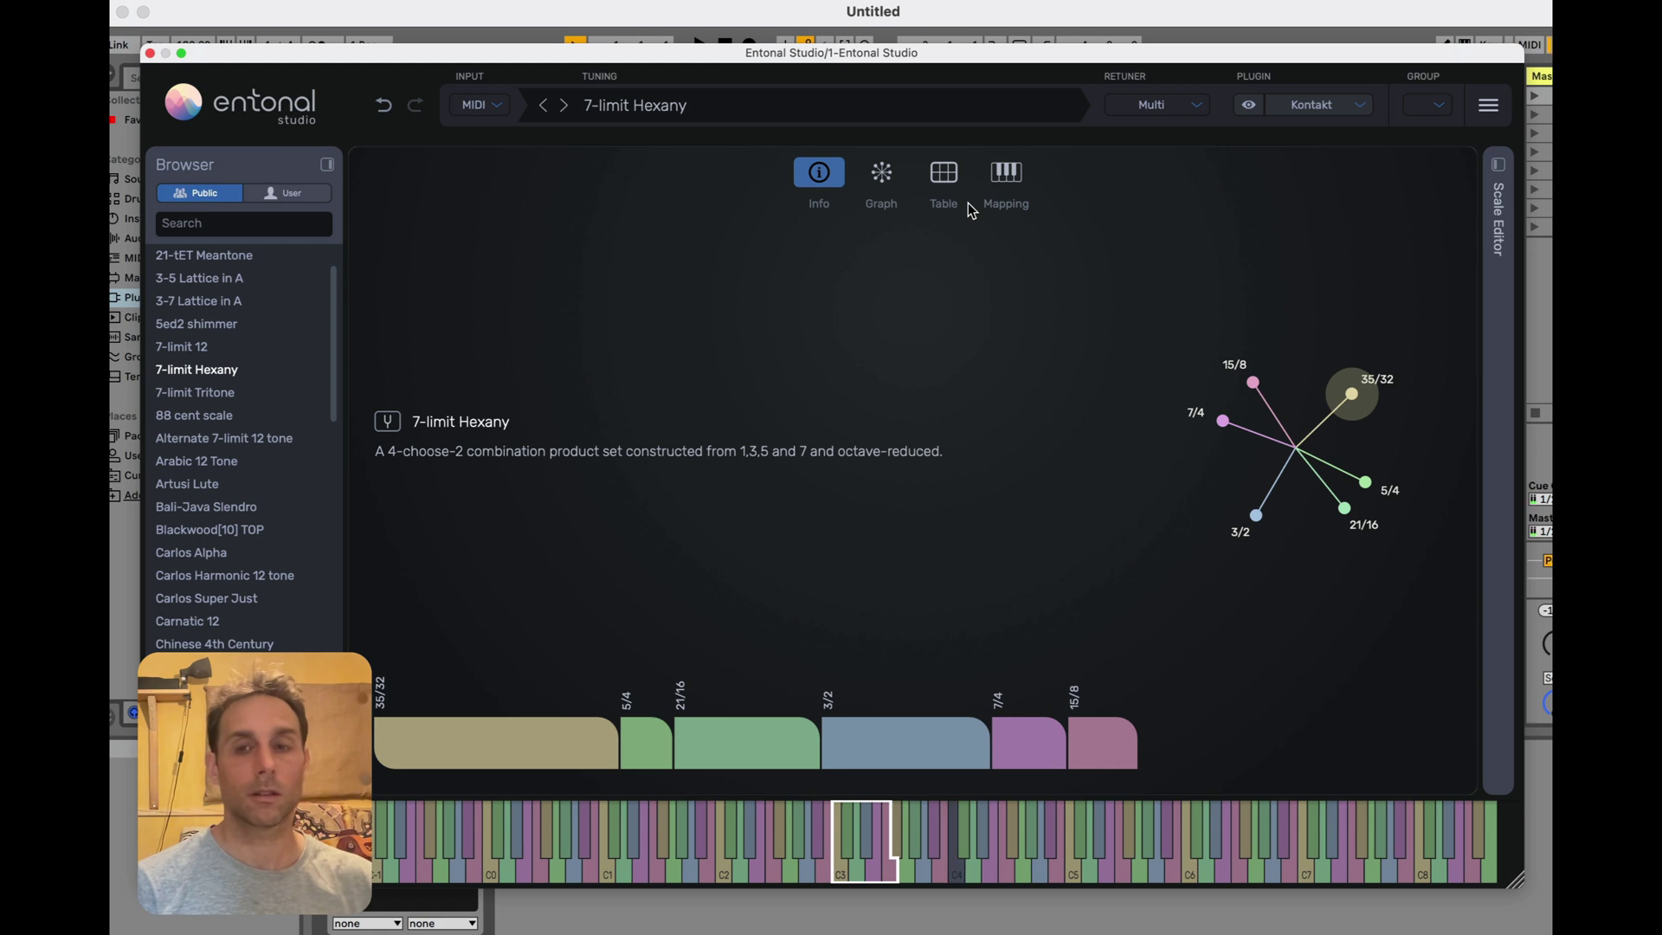
{"action": "left_click", "coordinate": [227, 393]}
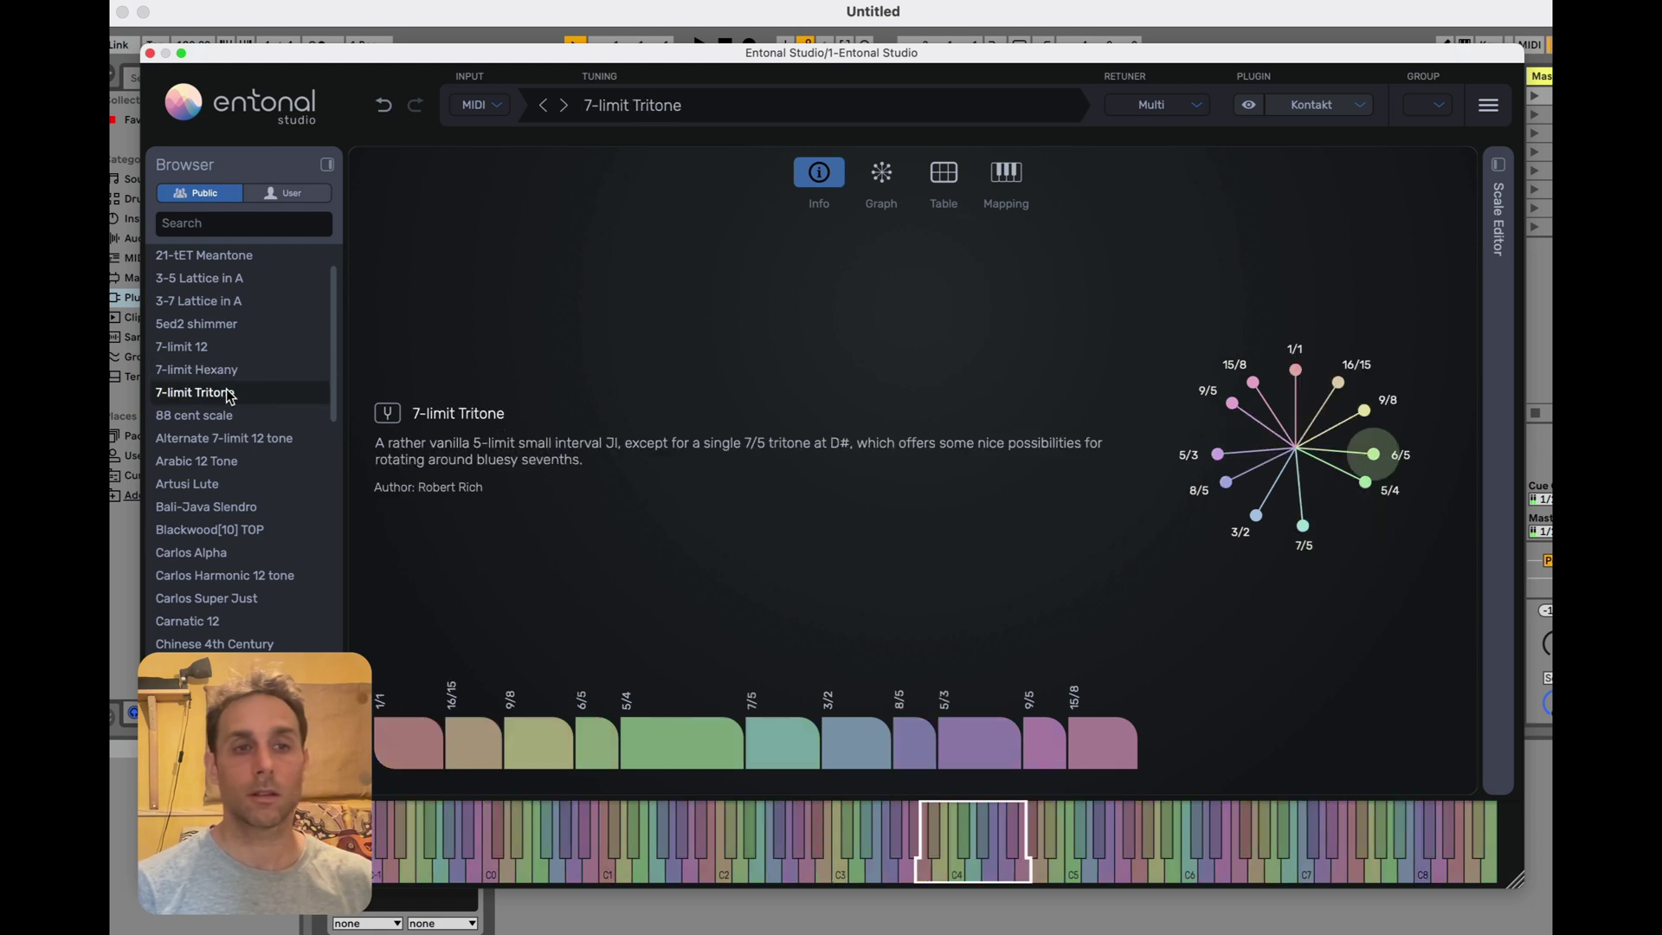
{"action": "left_click", "coordinate": [243, 436]}
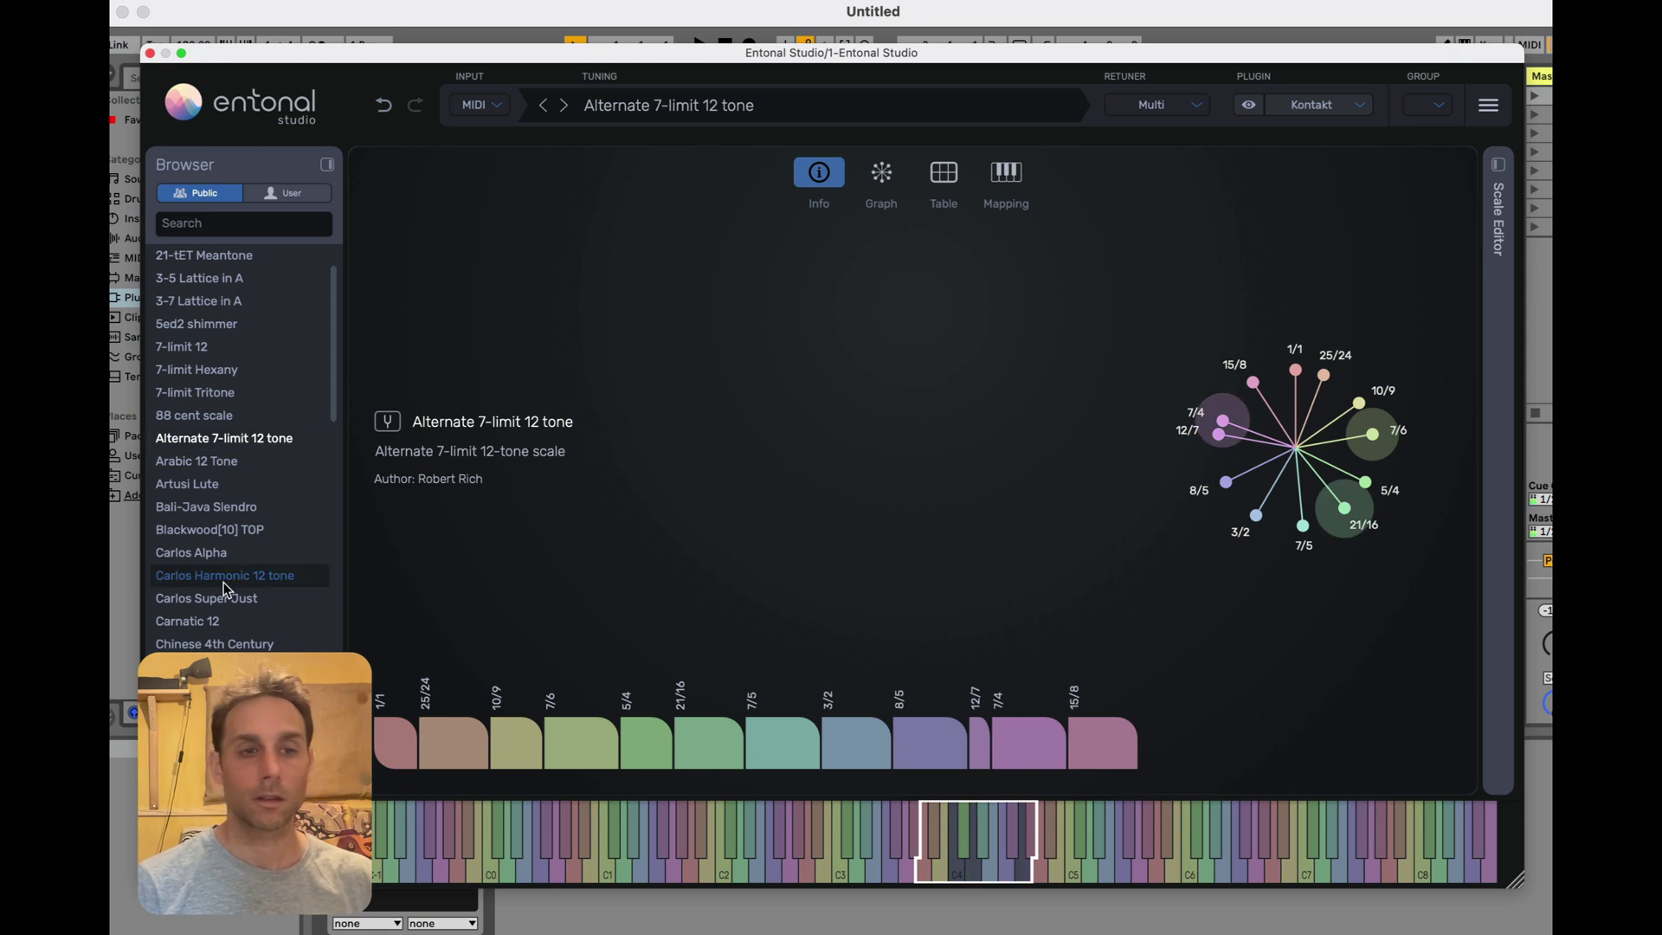
{"action": "scroll", "coordinate": [227, 591], "scroll_direction": "down", "scroll_amount": 5}
{"action": "left_click", "coordinate": [226, 536]}
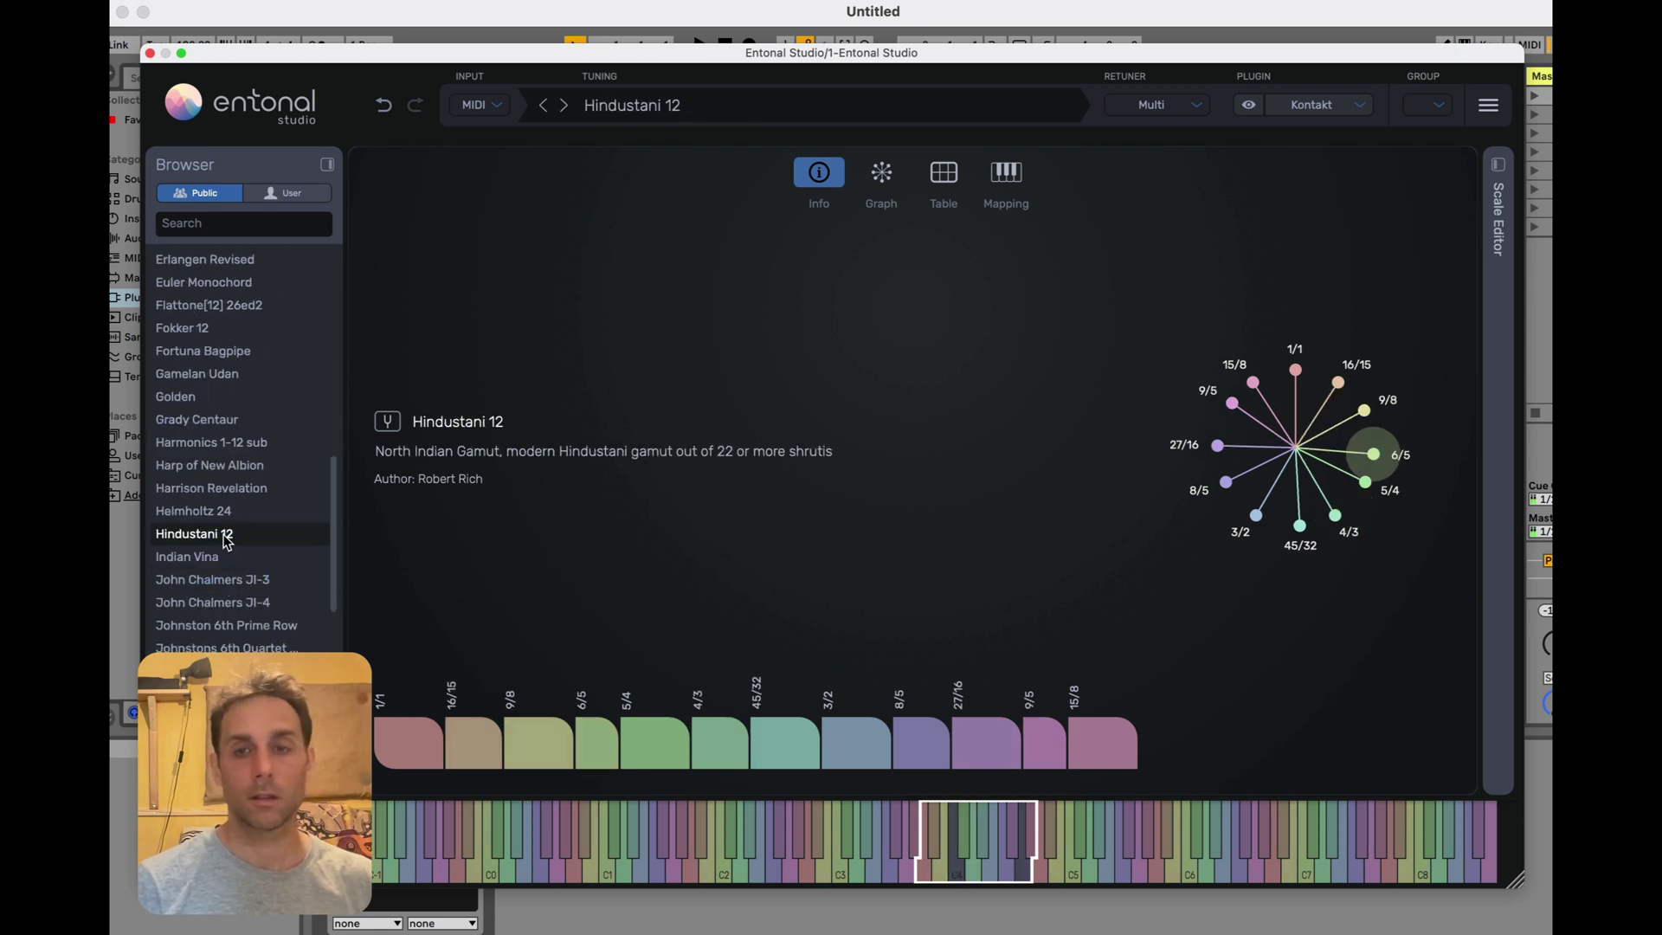
Step: Audition Grady Centaur and John Chalmers JI-4, settle on Olympos Pentatonic, and reshow Kontakt
{"action": "left_click", "coordinate": [244, 421]}
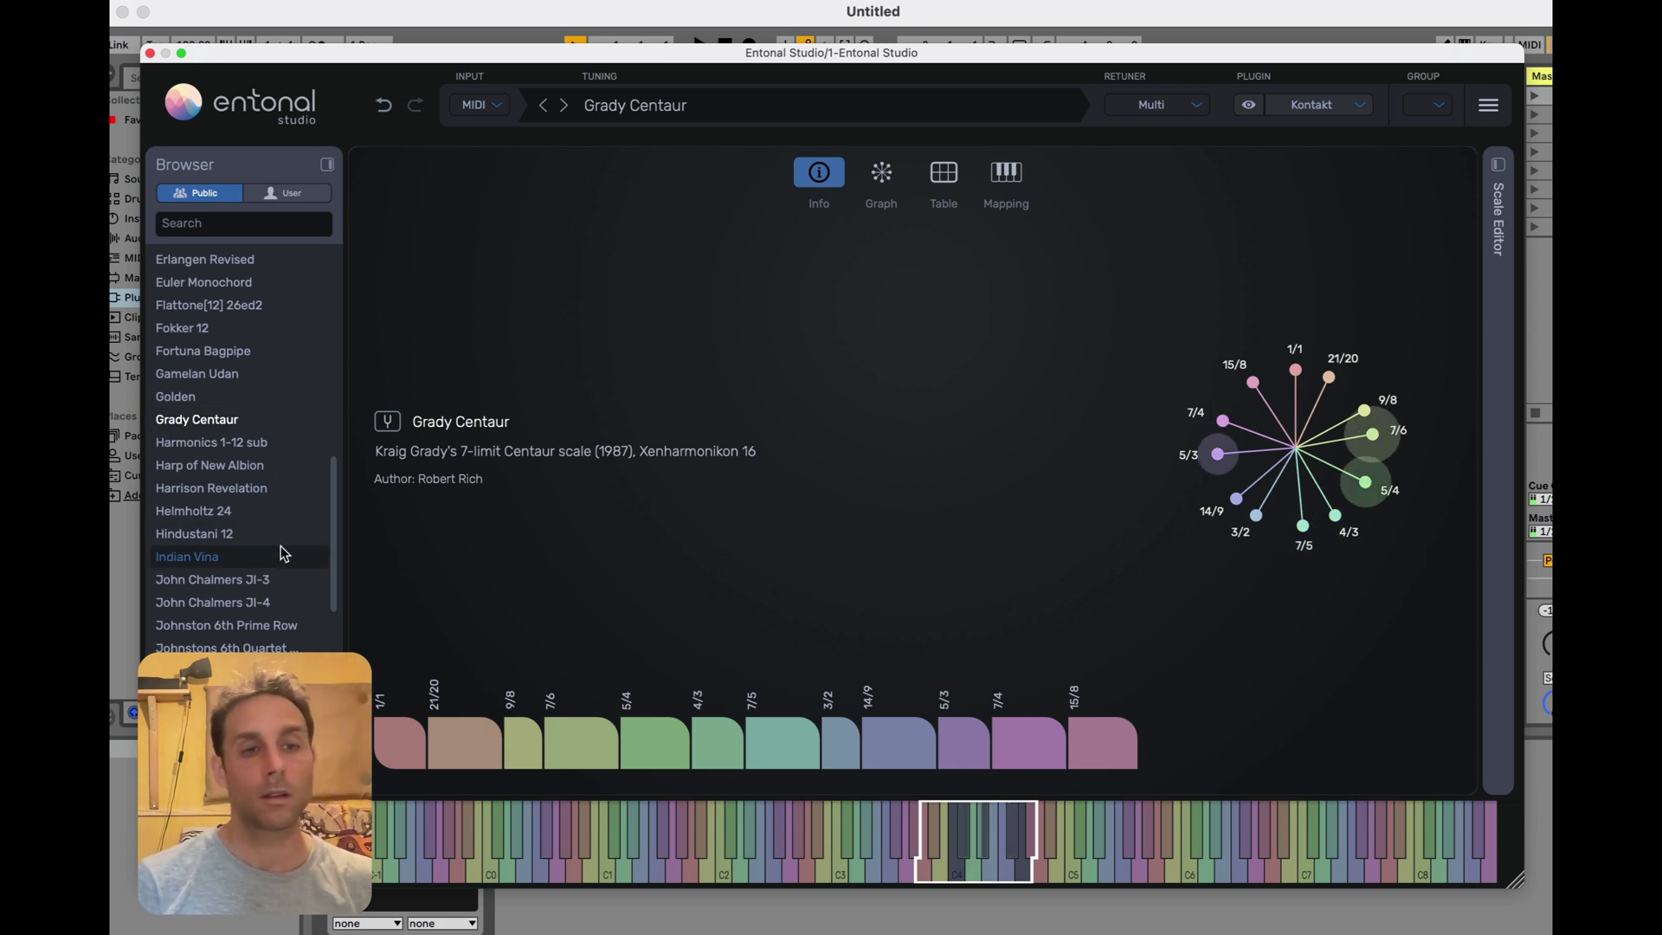
{"action": "scroll", "coordinate": [264, 597], "scroll_direction": "down", "scroll_amount": 5}
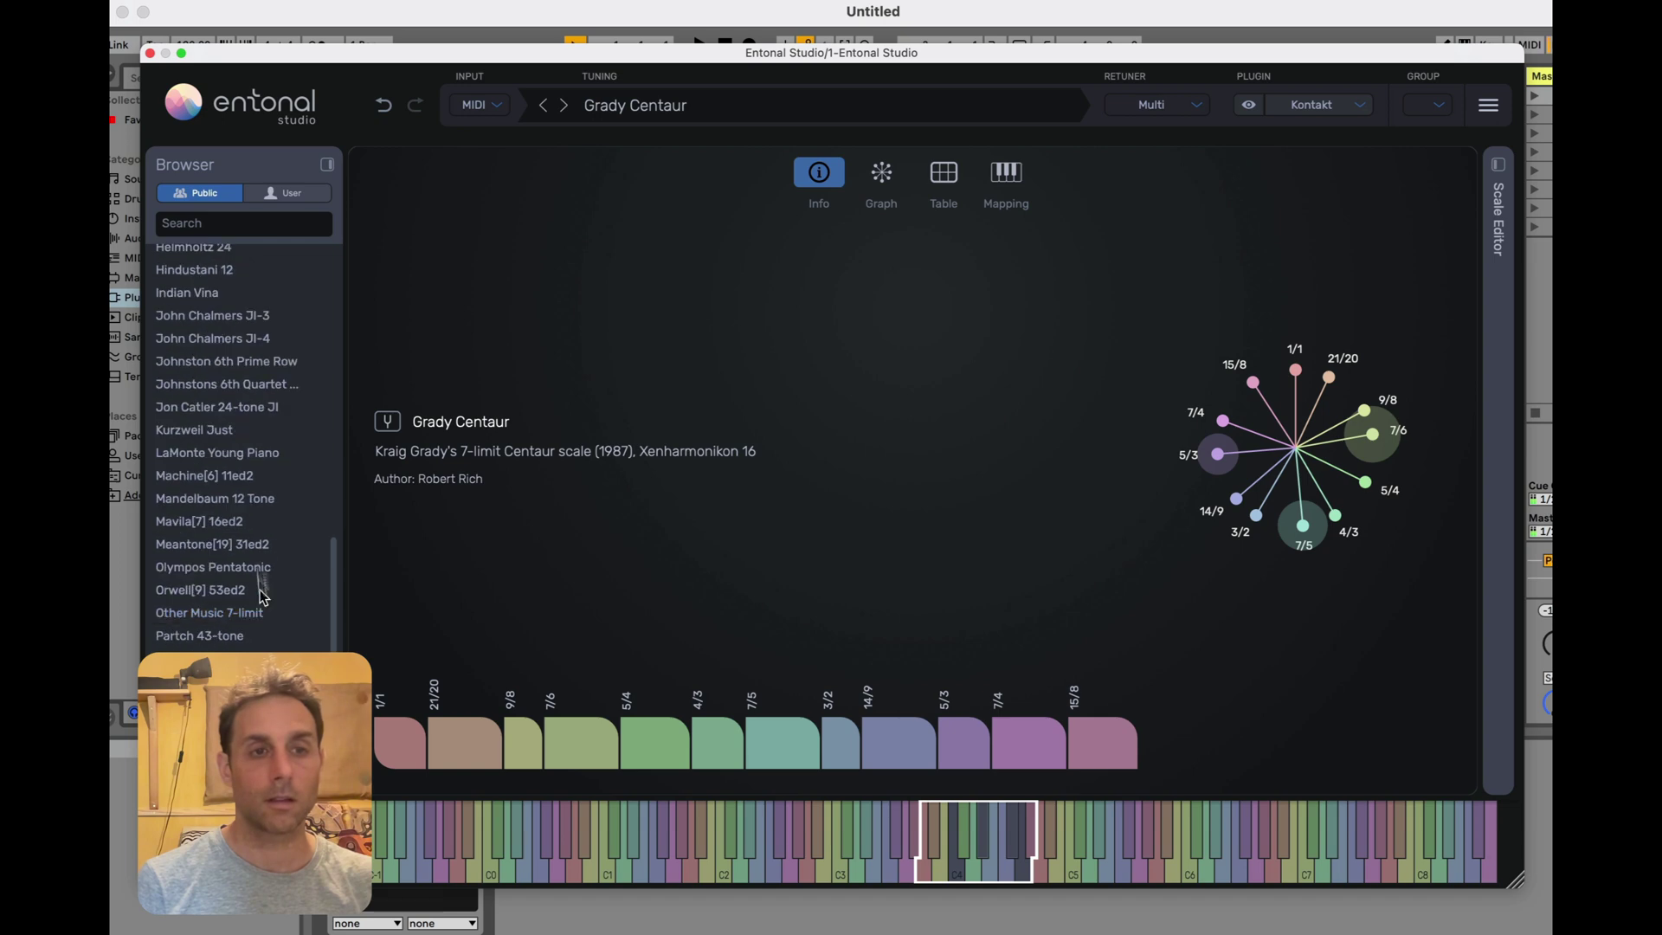
{"action": "left_click", "coordinate": [257, 344]}
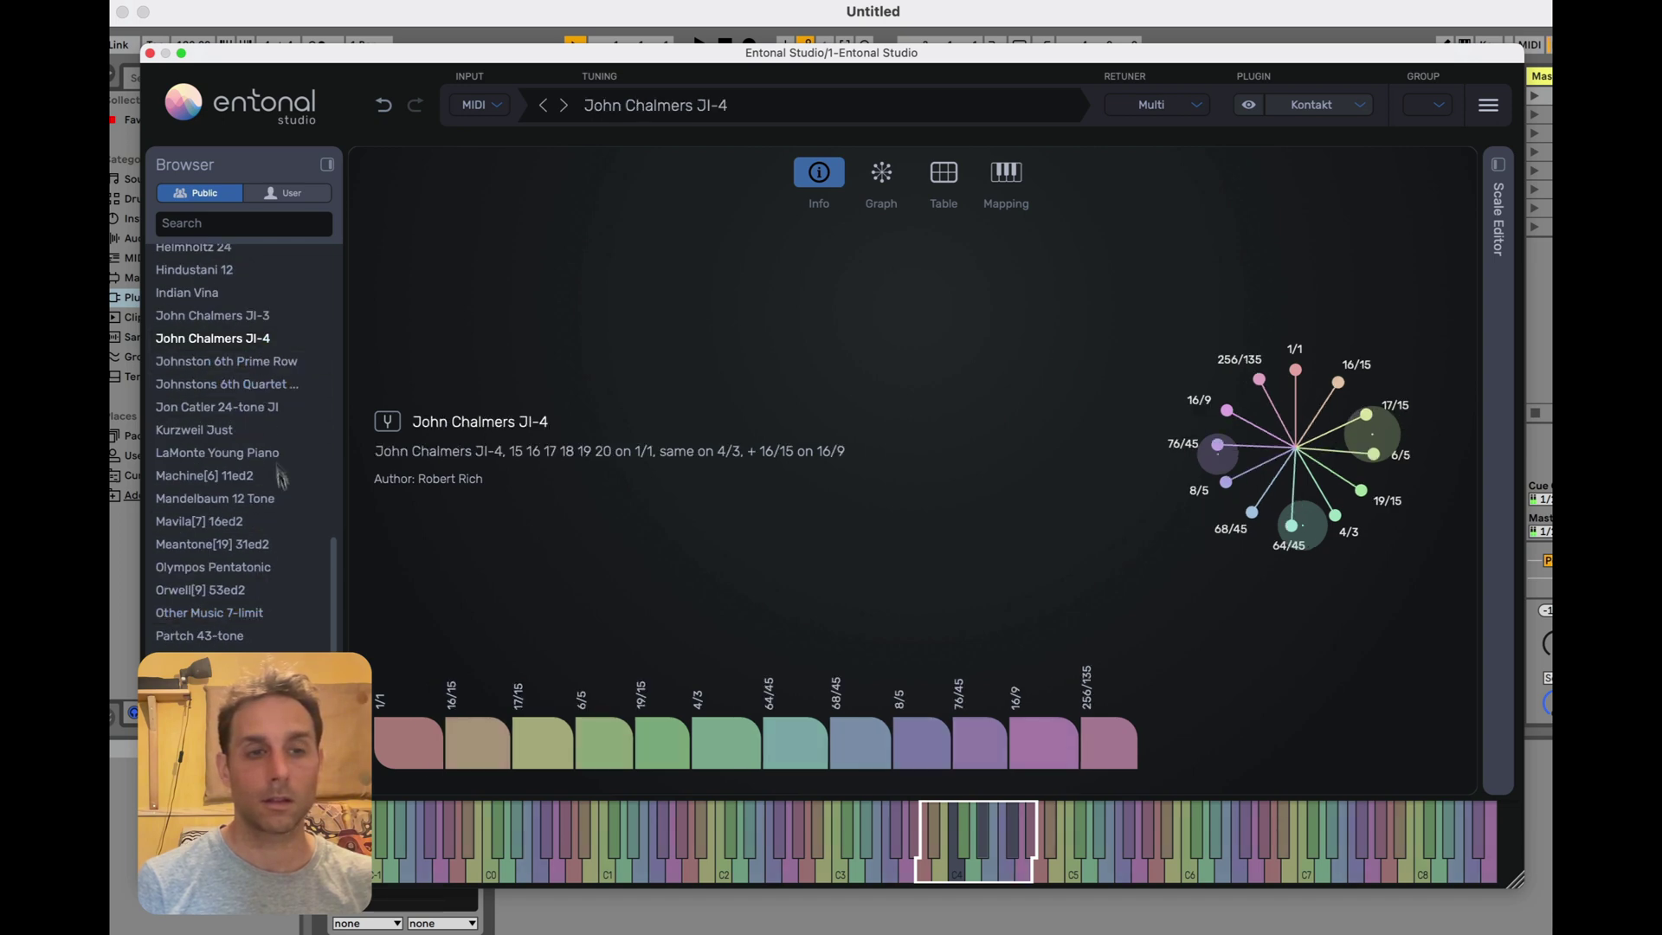
{"action": "left_click", "coordinate": [244, 574]}
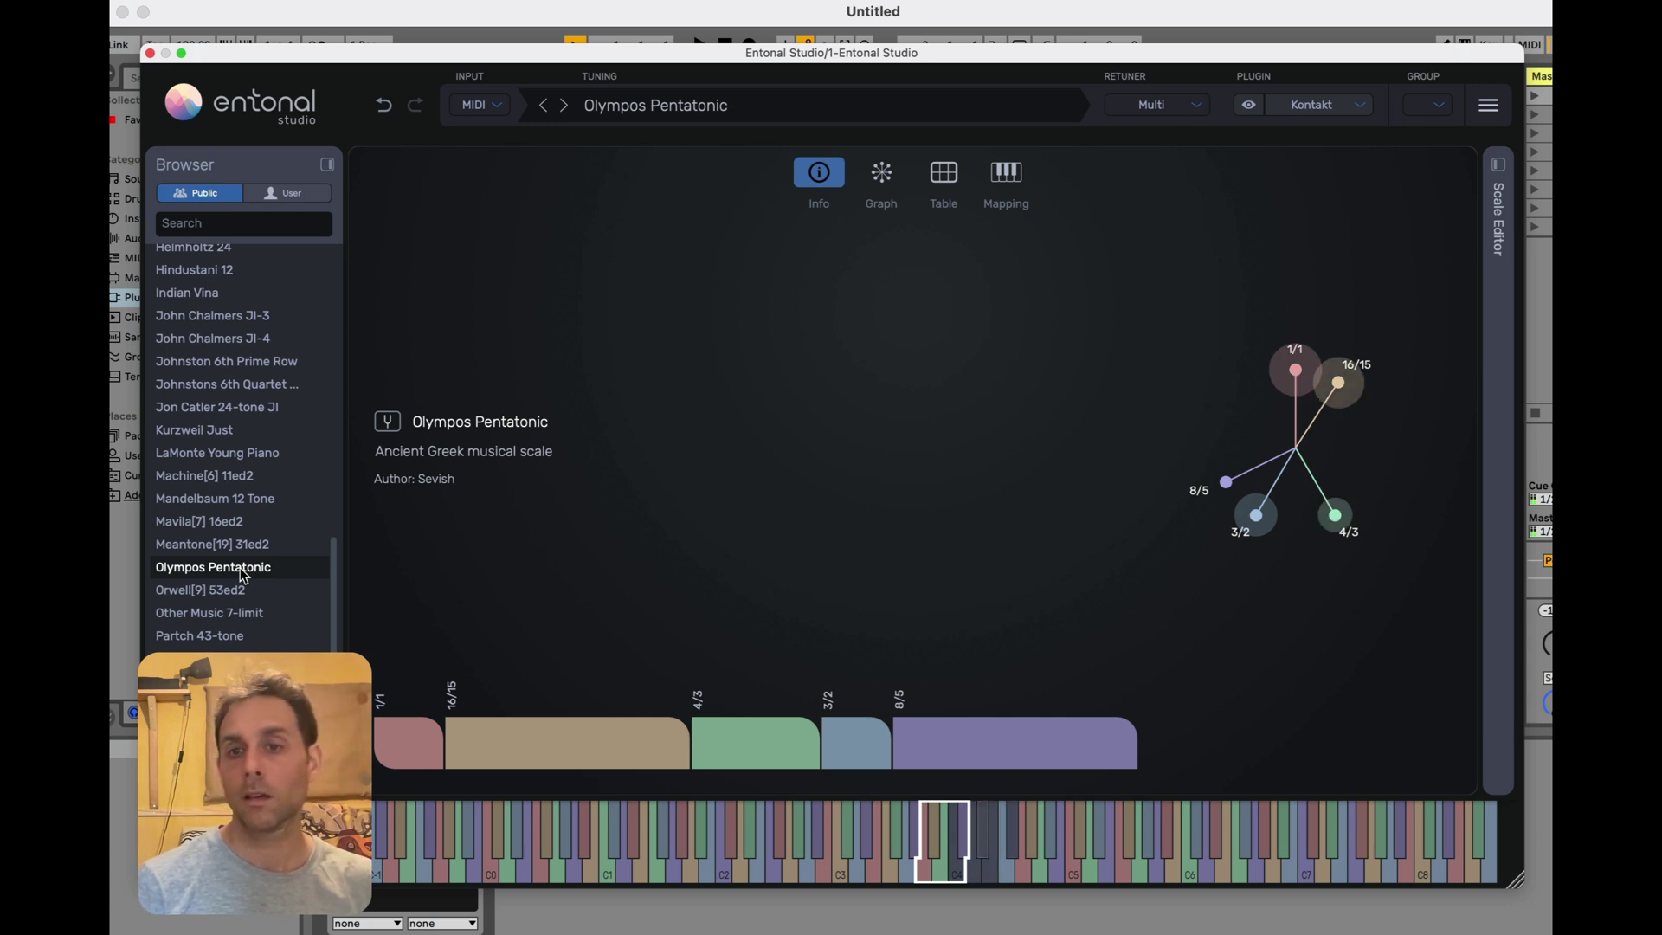
{"action": "scroll", "coordinate": [232, 623], "scroll_direction": "down", "scroll_amount": 4}
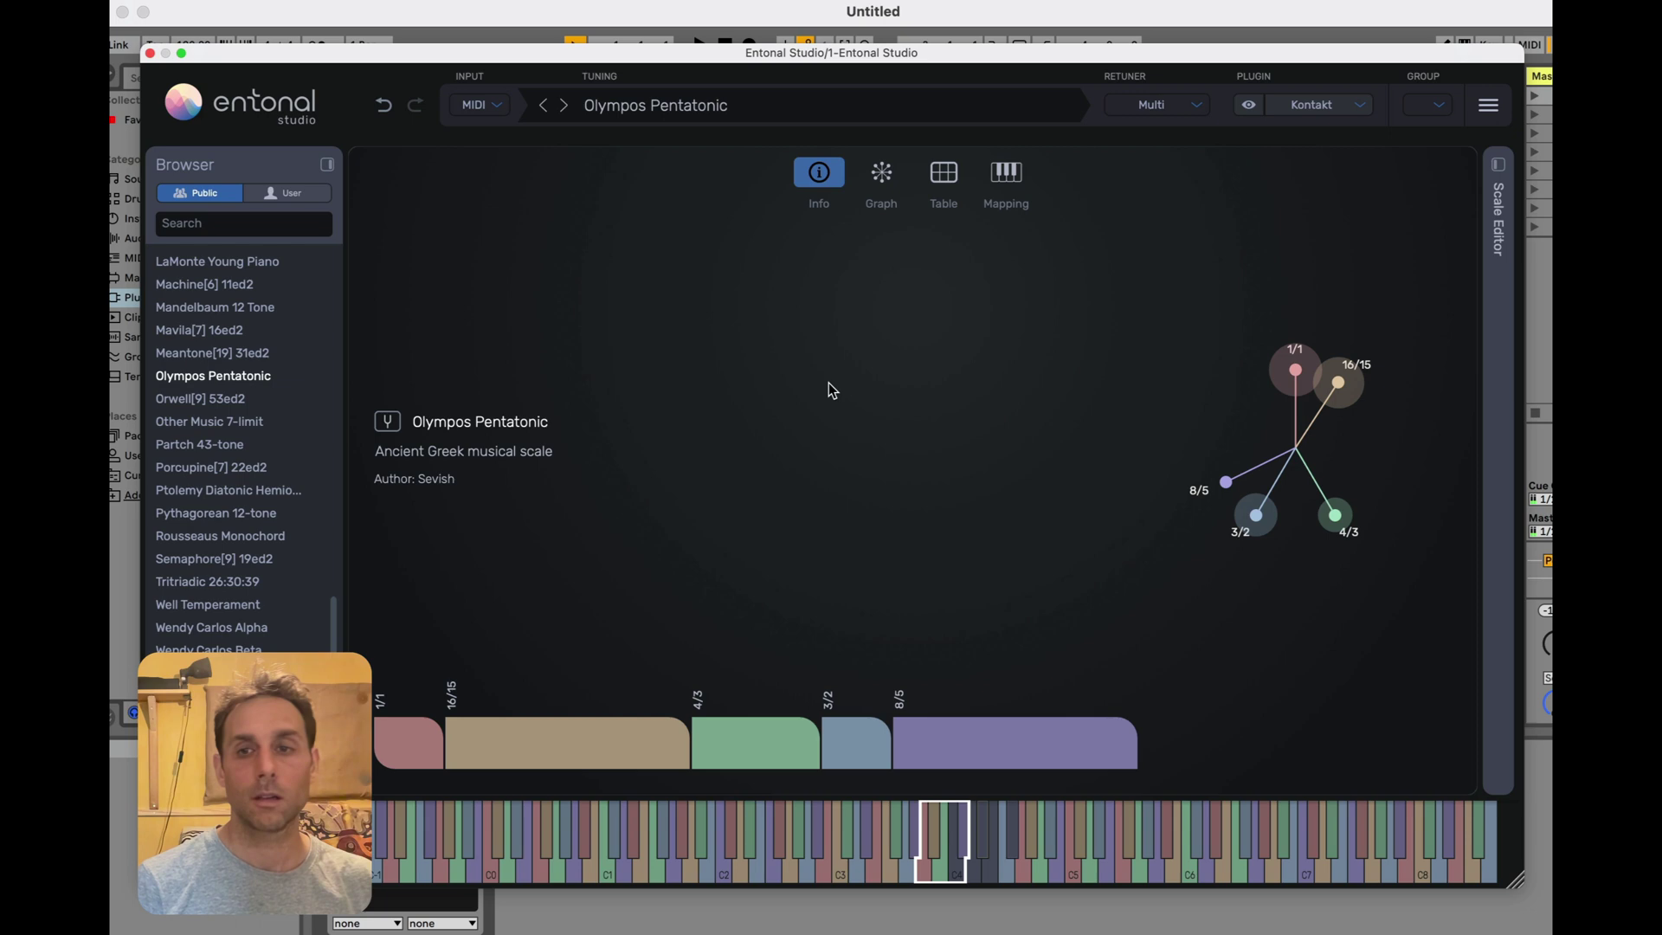
{"action": "left_click", "coordinate": [1264, 106]}
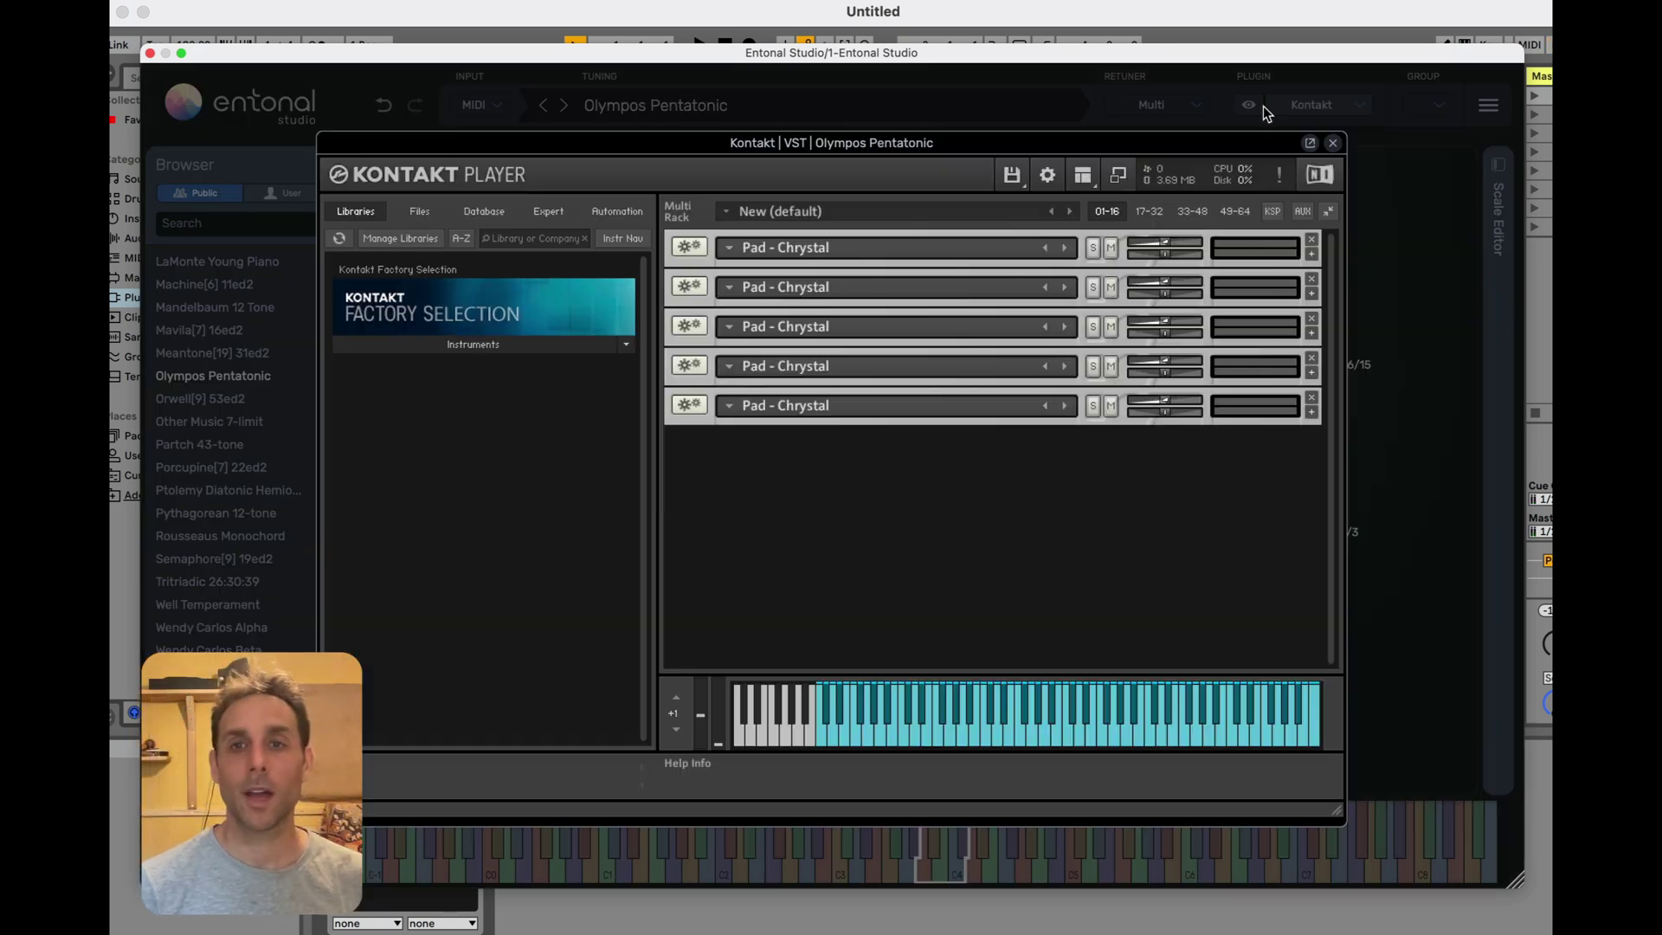